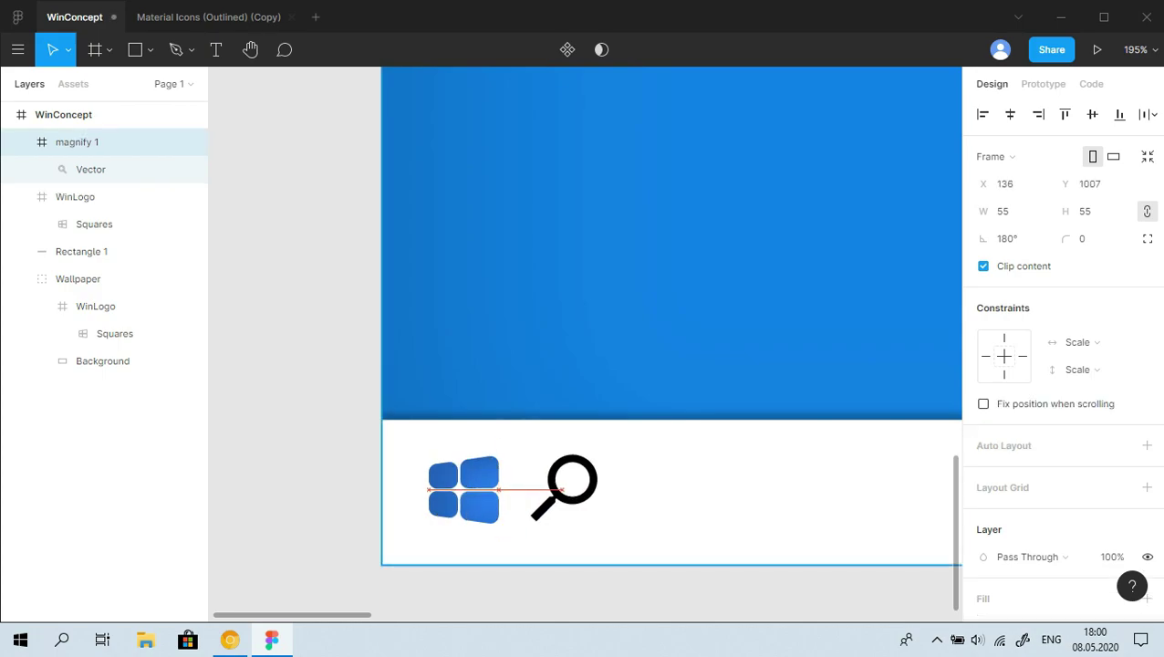
Scroll down and select the taskbar's magnifier icon to recolour it
scroll(1063, 365, down, 3)
click(984, 474)
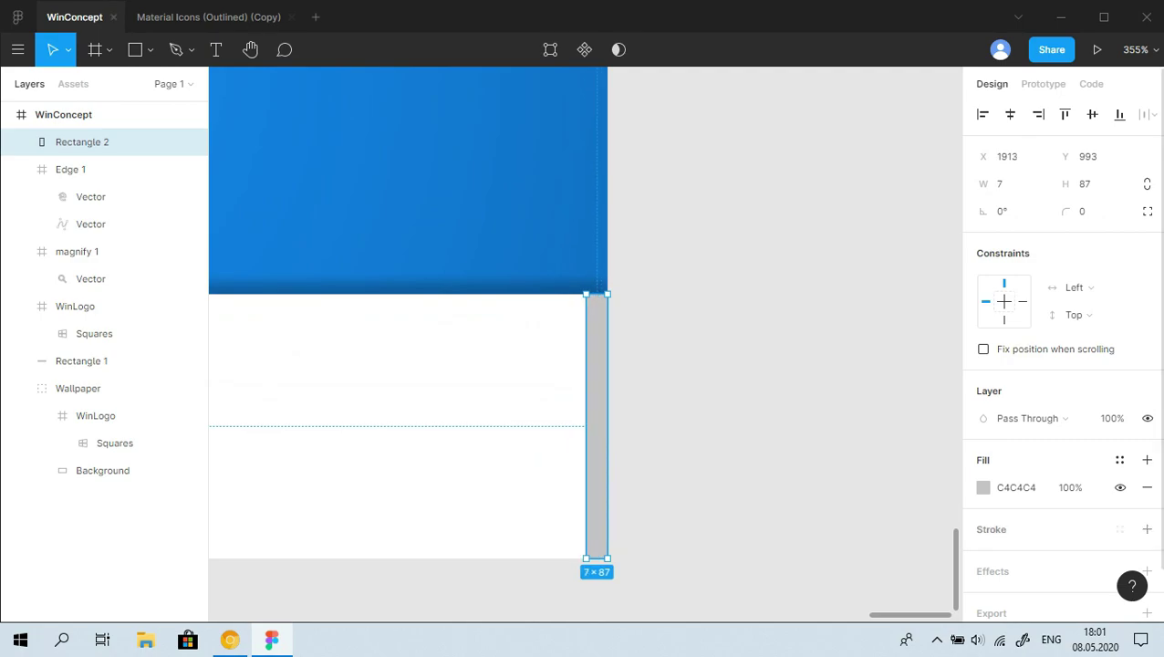
Outline the thin rectangle in black, finish the 12:00 01.01.2020 date text, and set Google Sans
click(1147, 446)
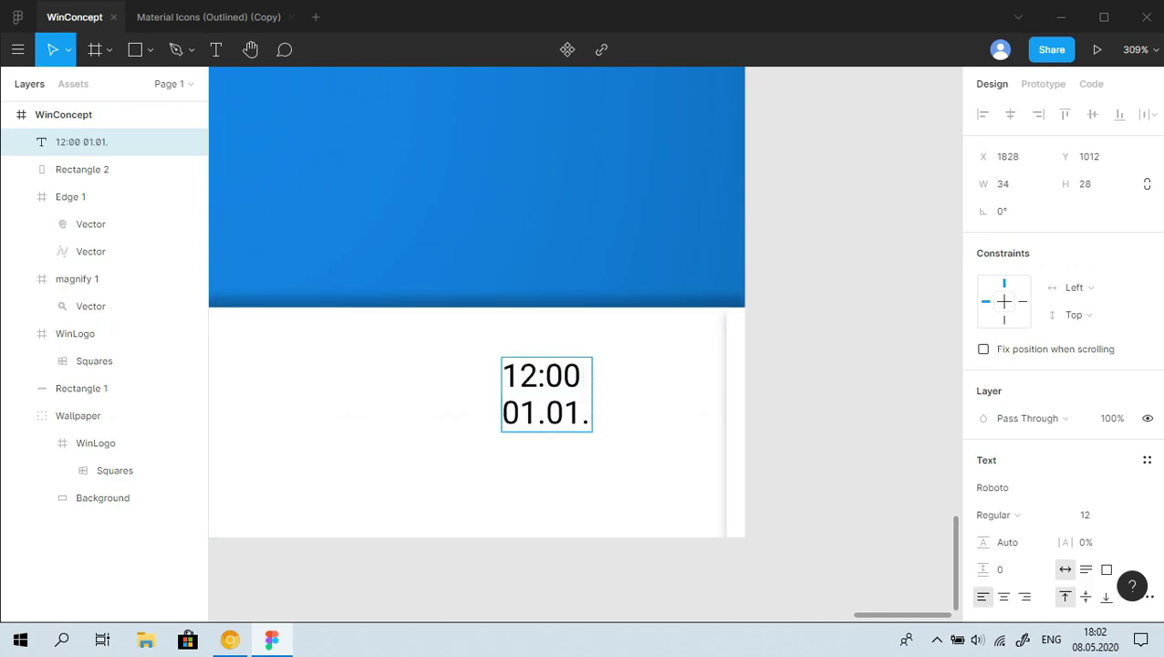
text(2020)
key(Escape)
key(Escape)
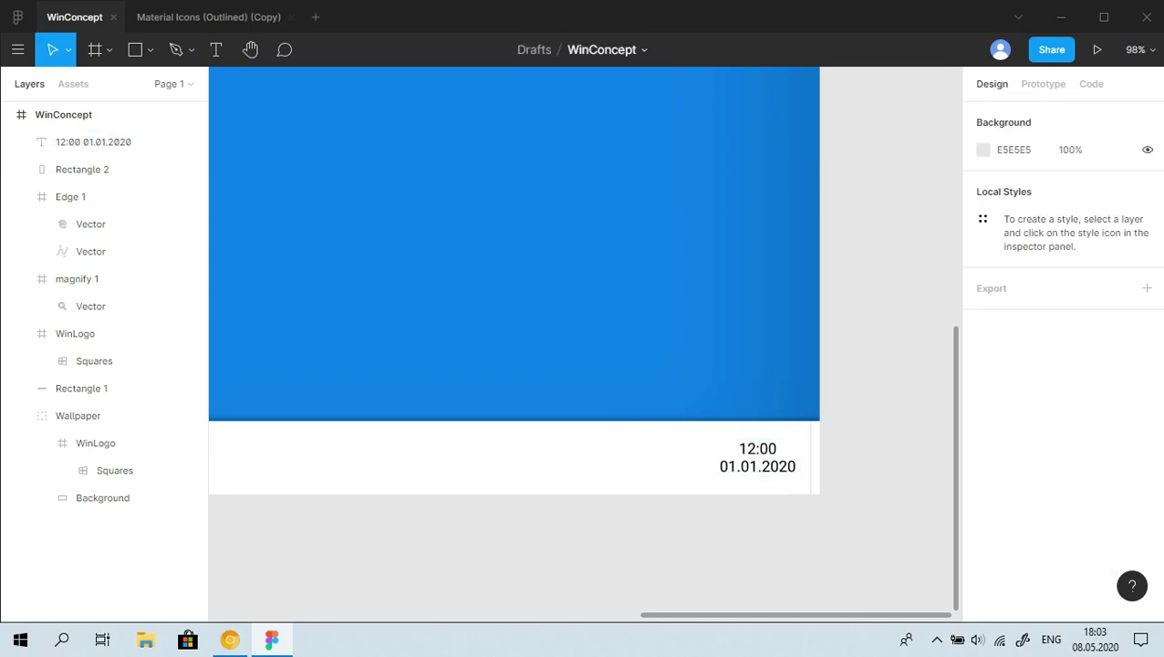
text(Google Sans)
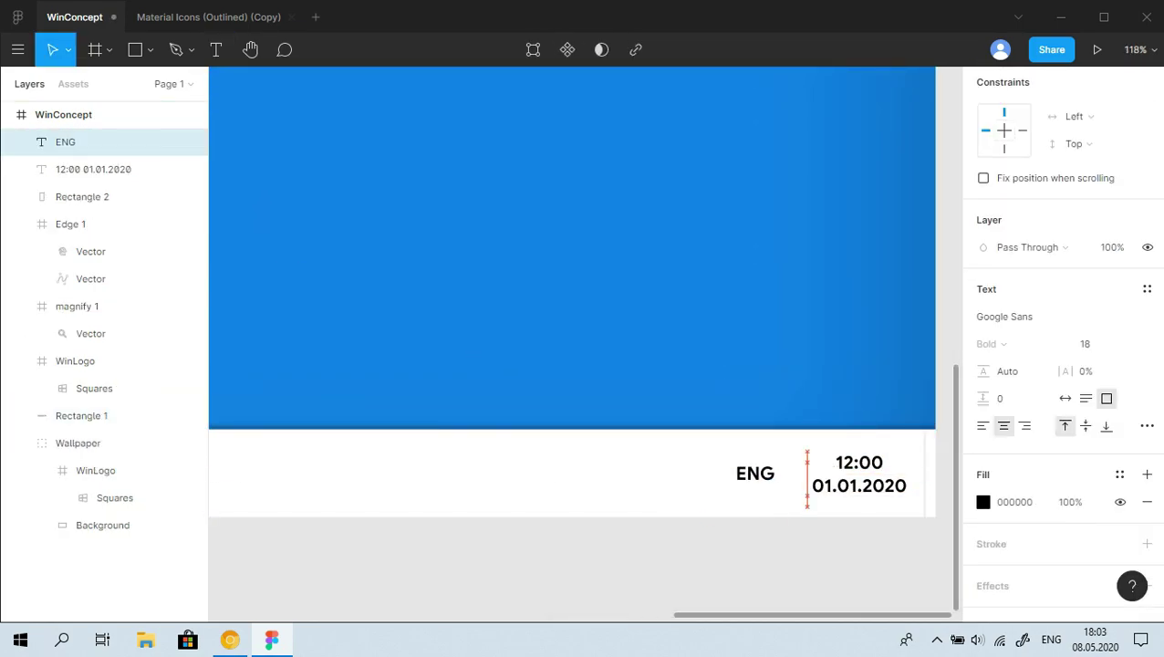
Import the network strength icon and place it in the taskbar tray
key(Escape)
key(ctrl+shift+k)
key(Return)
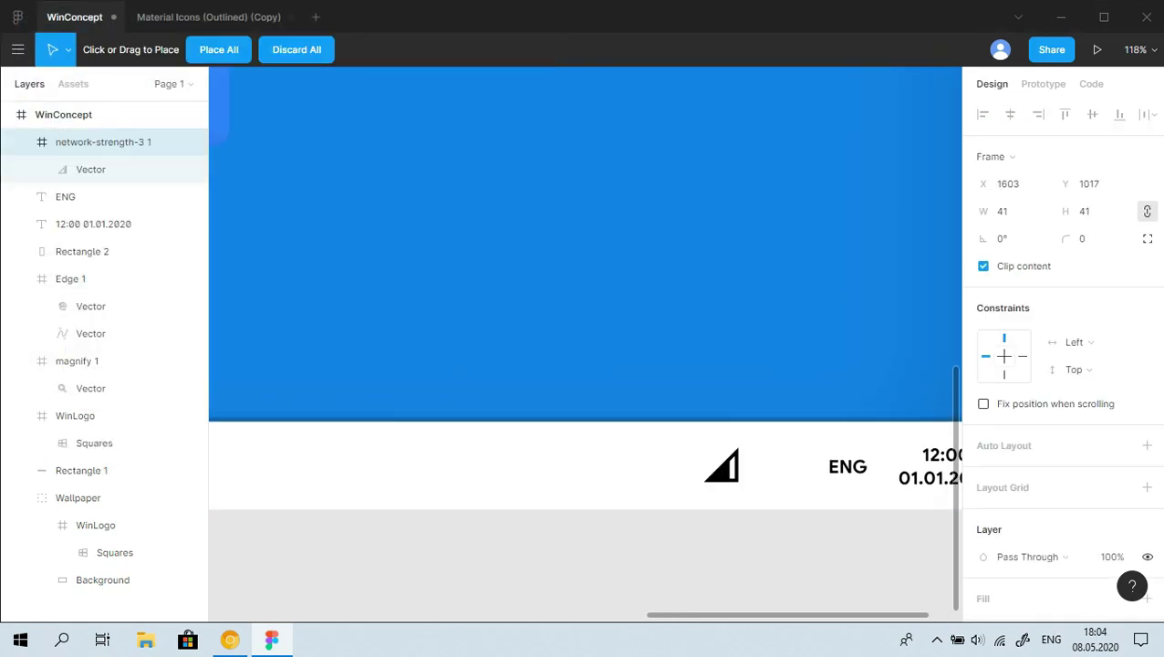
key(Escape)
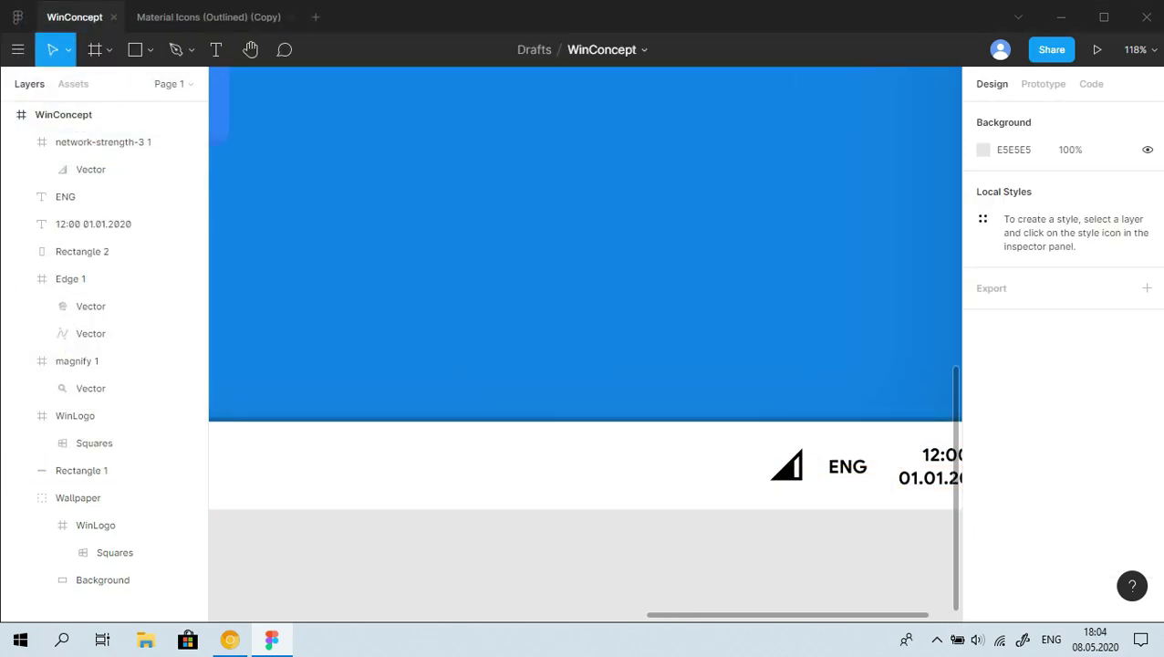
Import the volume, battery charging and chevron-up icons into the tray
key(ctrl+shift+k)
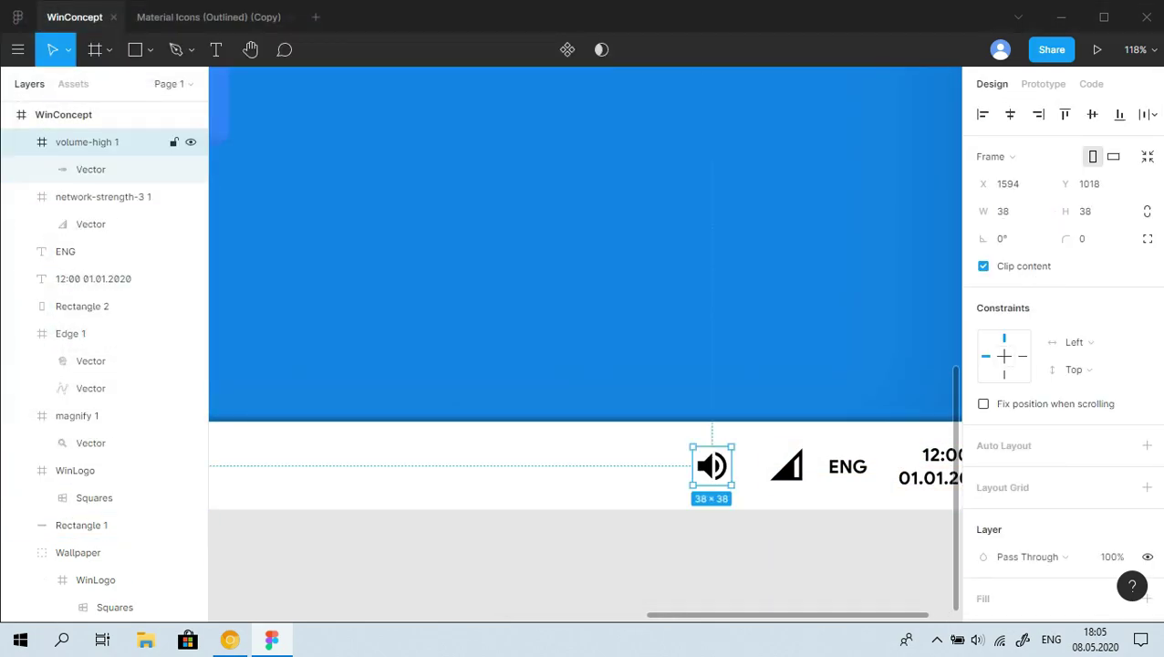
key(Escape)
key(ctrl+shift+k)
double_click(195, 161)
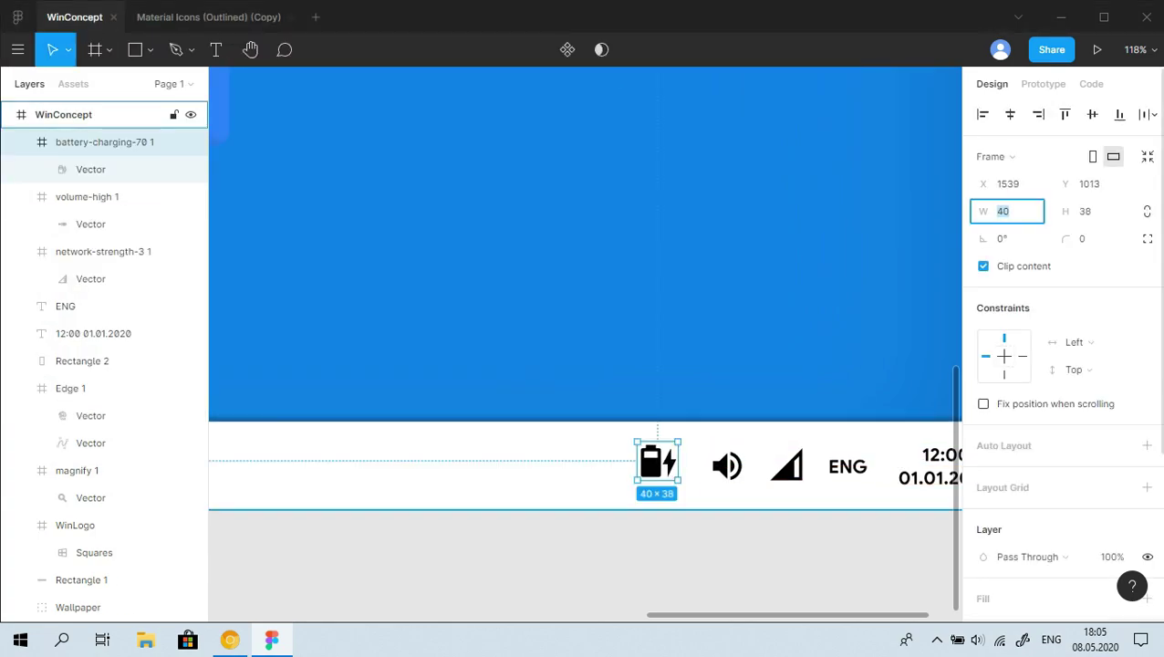
key(Escape)
key(ctrl+shift+k)
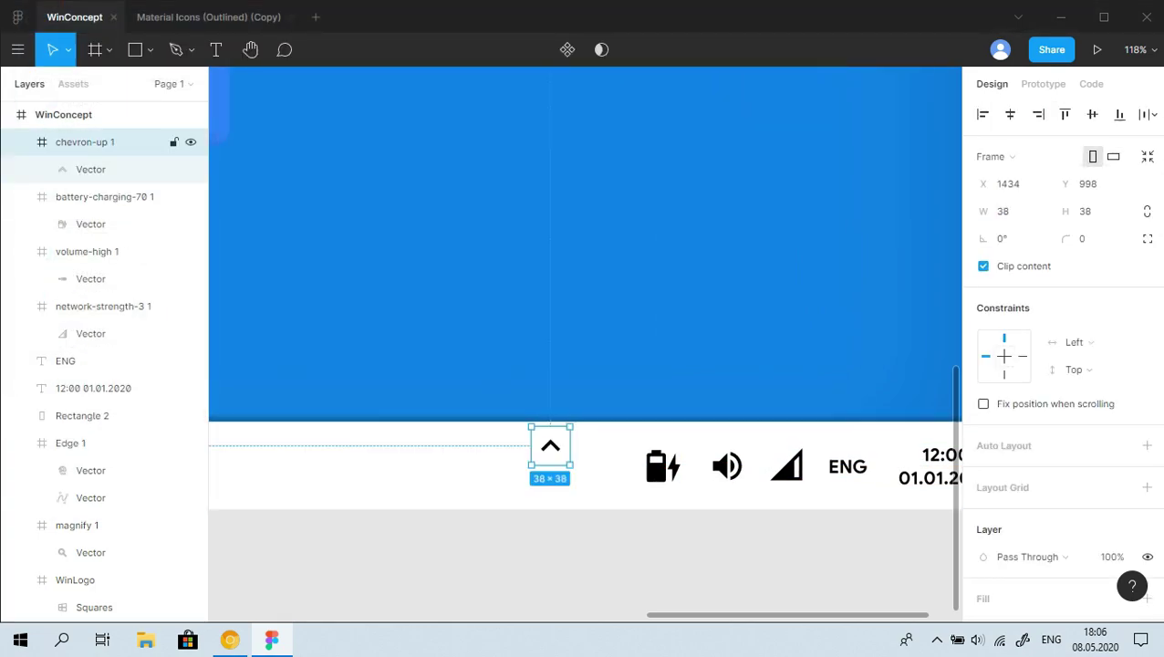
Fit the frame in view, zoom in on the taskbar and select the magnifier icon
key(Escape)
key(shift+1)
click(70, 443)
key(shift+2)
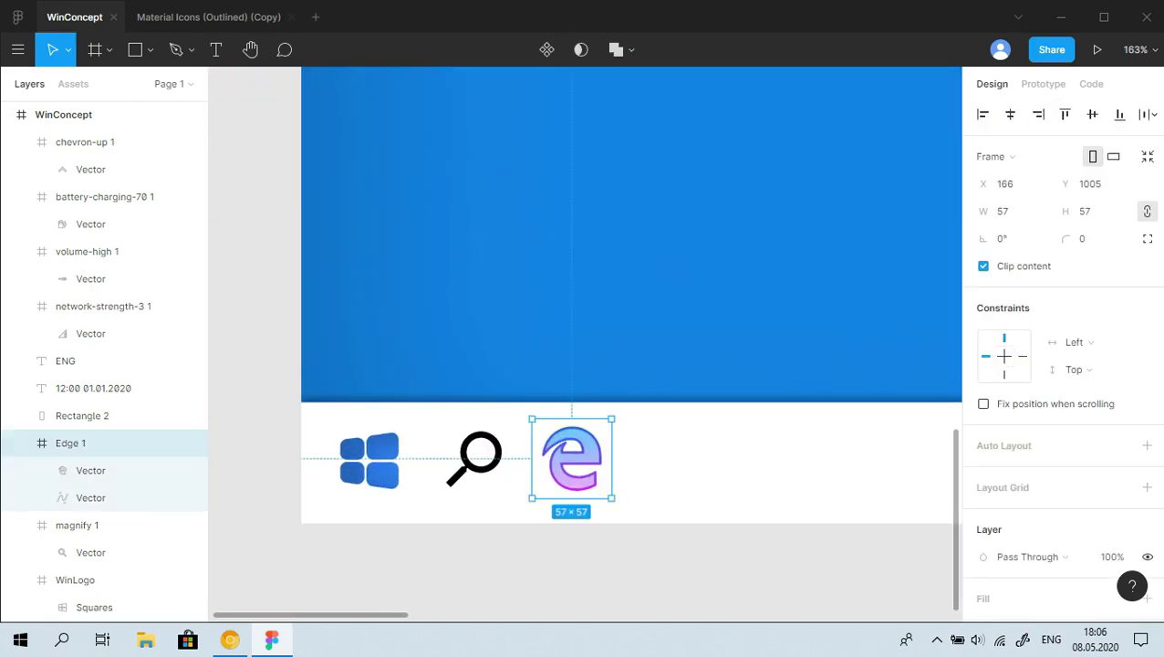
click(77, 525)
Import the laptop icon and add a white 'Explorer' label beneath it
key(ctrl+shift+k)
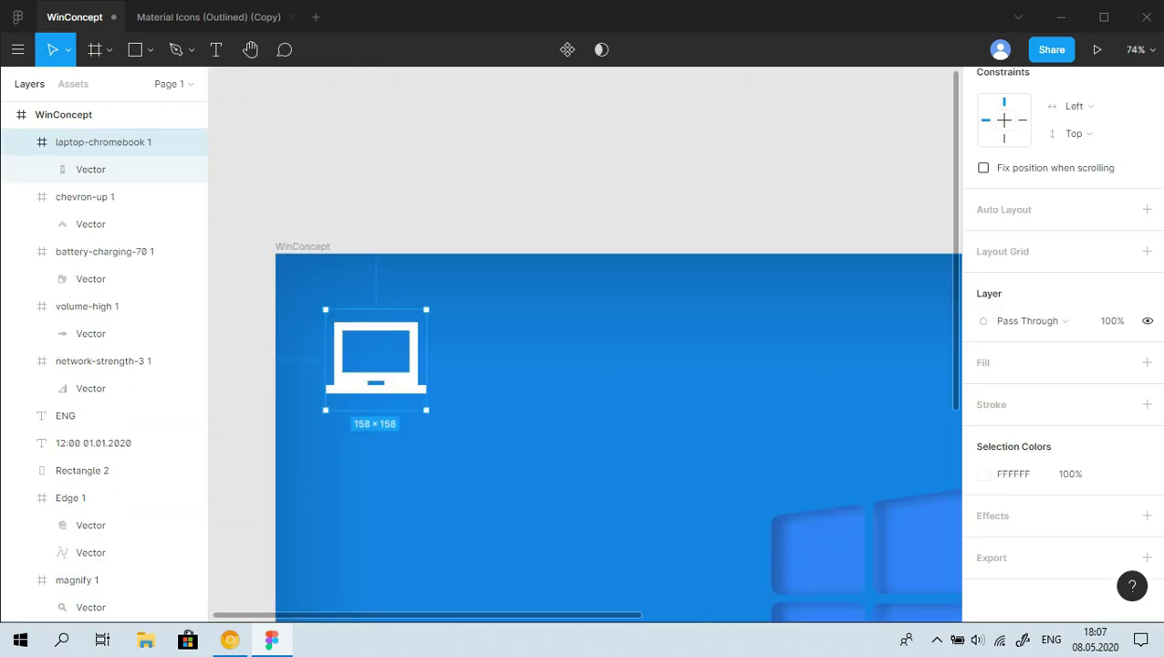
key(t)
click(363, 442)
text(Explorer)
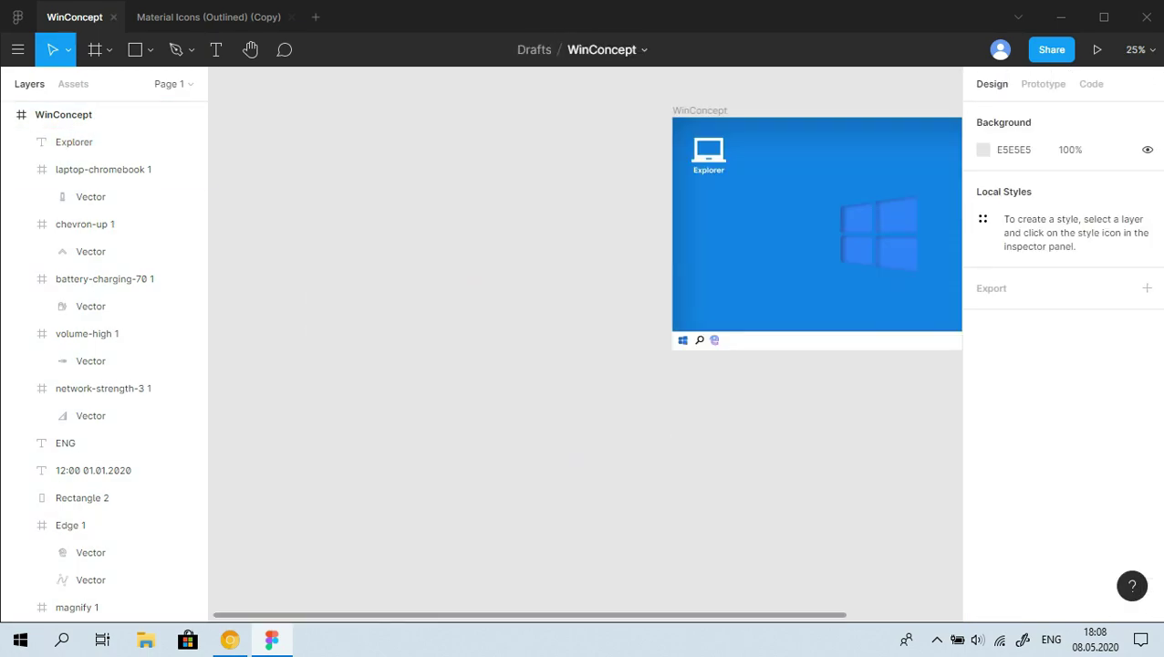
shift+click(103, 169)
key(shift+2)
click(74, 141)
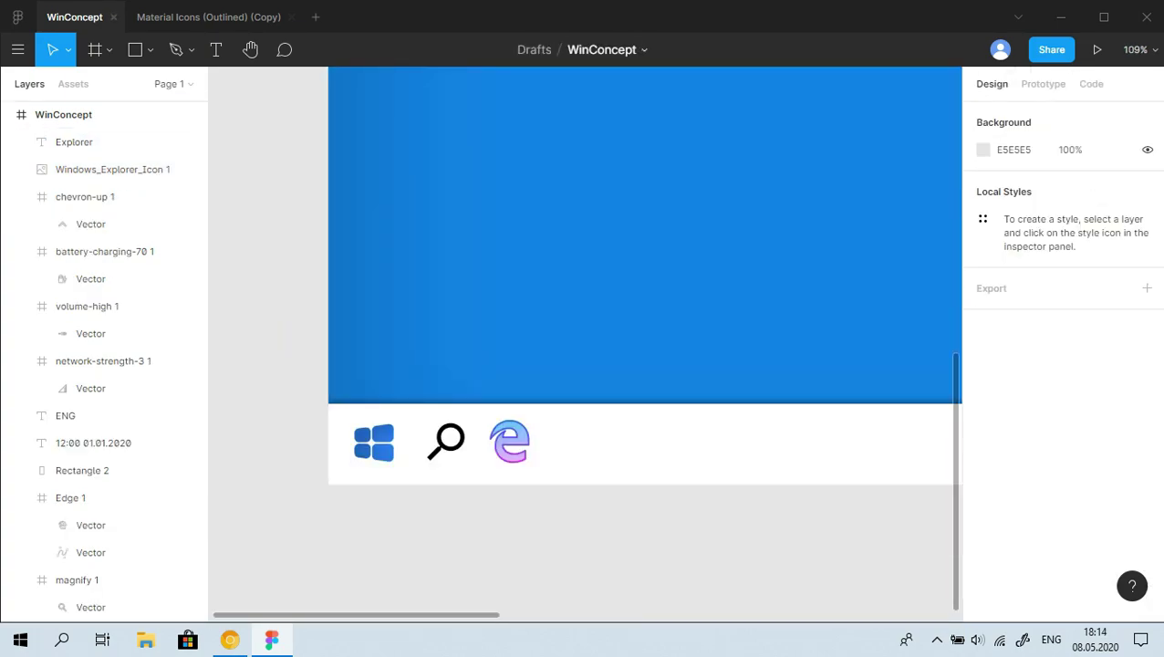
Nudge the magnifier right and widen the Task View icon, undoing and redoing the moves
click(445, 443)
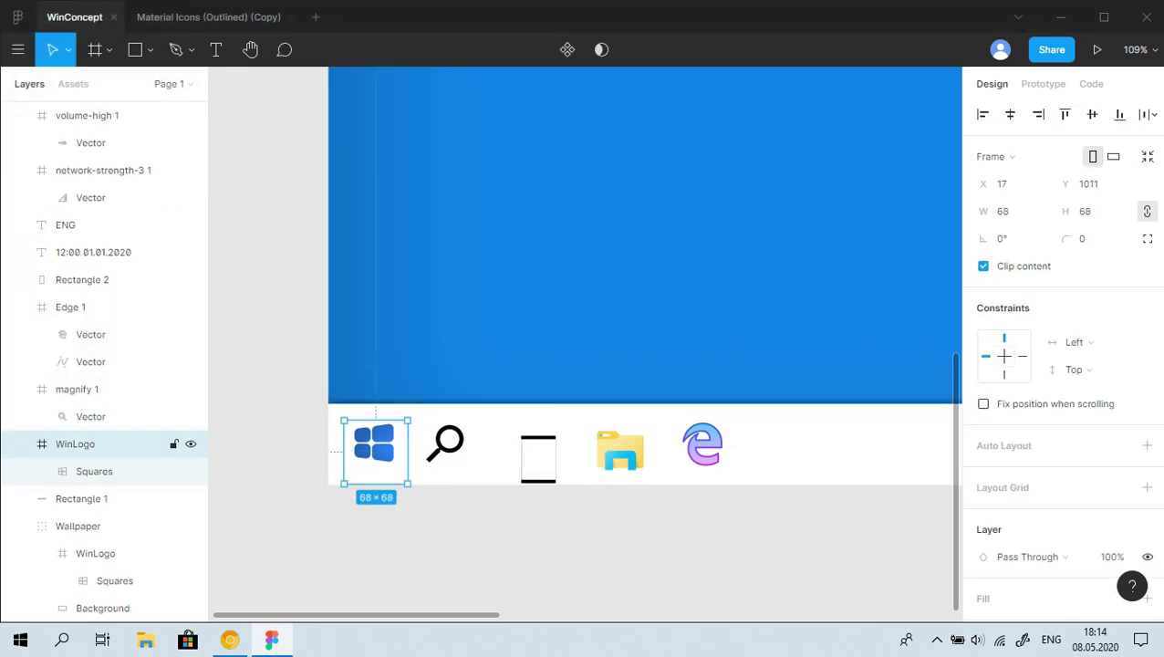
click(445, 442)
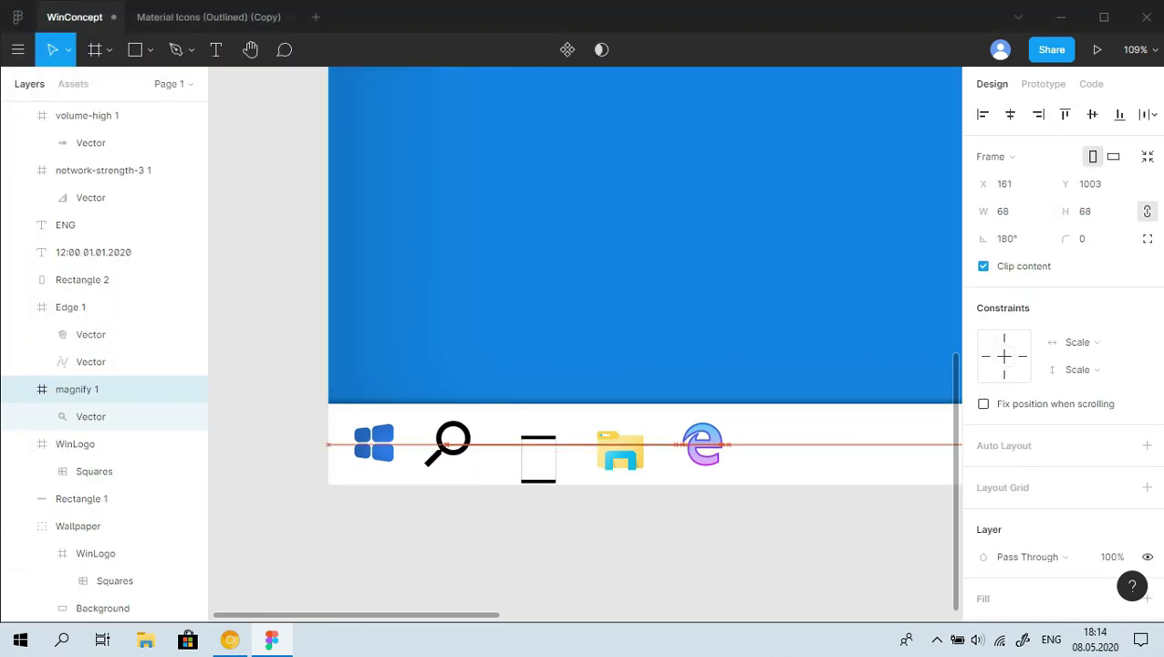
drag(447, 444, 452, 444)
click(538, 452)
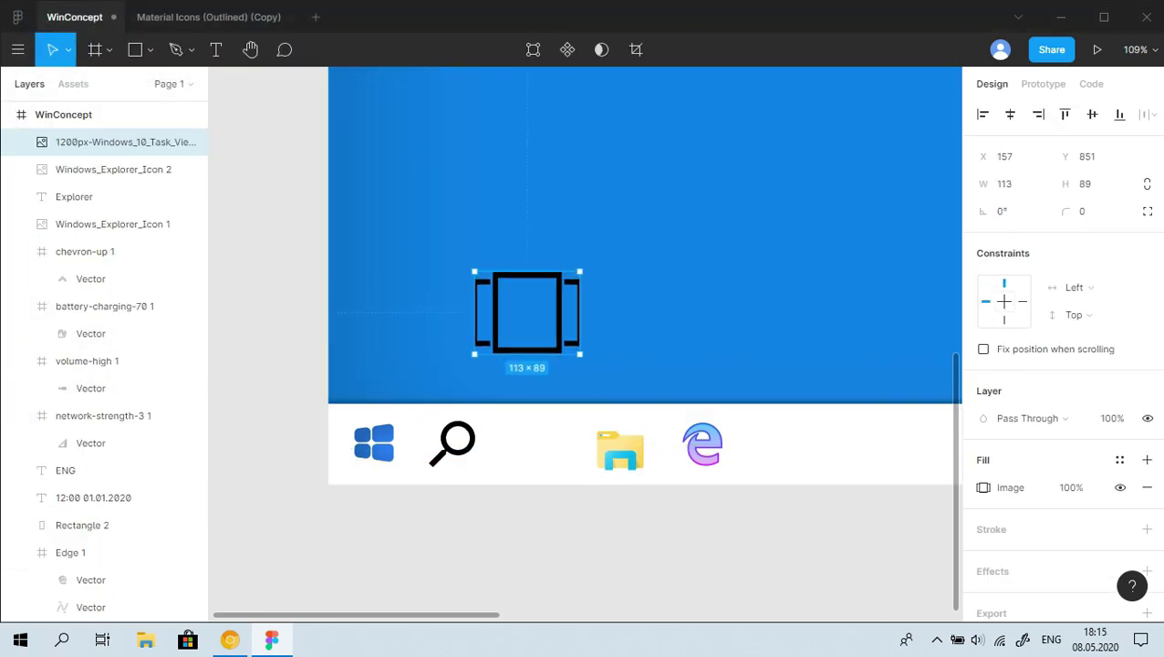
drag(476, 302, 446, 303)
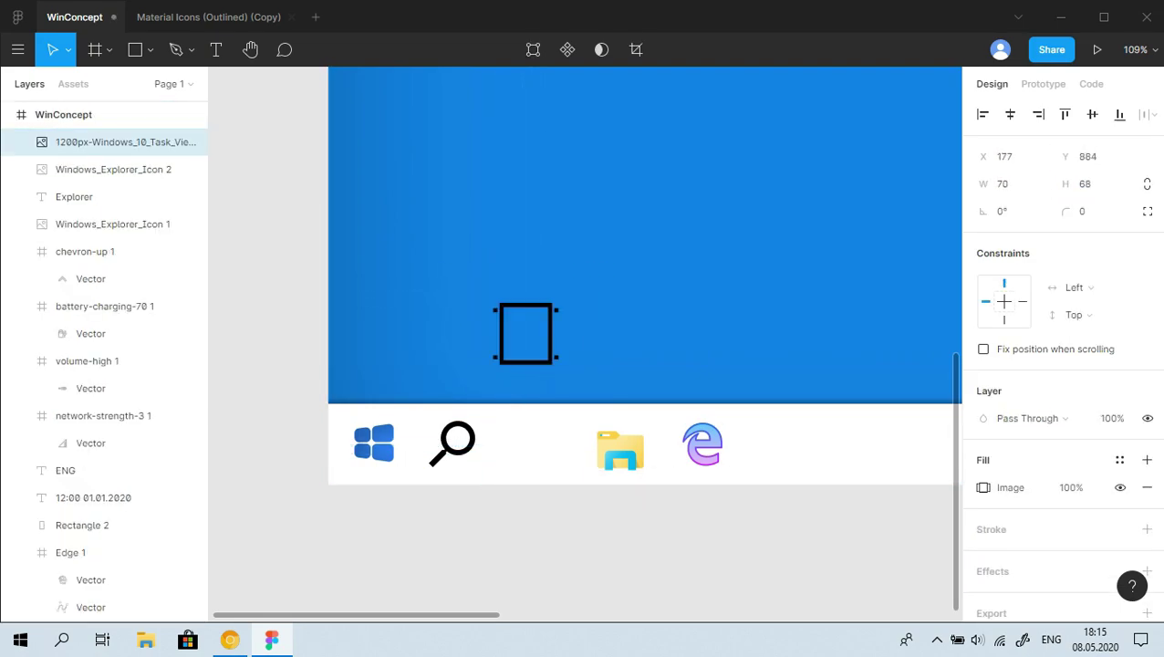
key(ctrl+z)
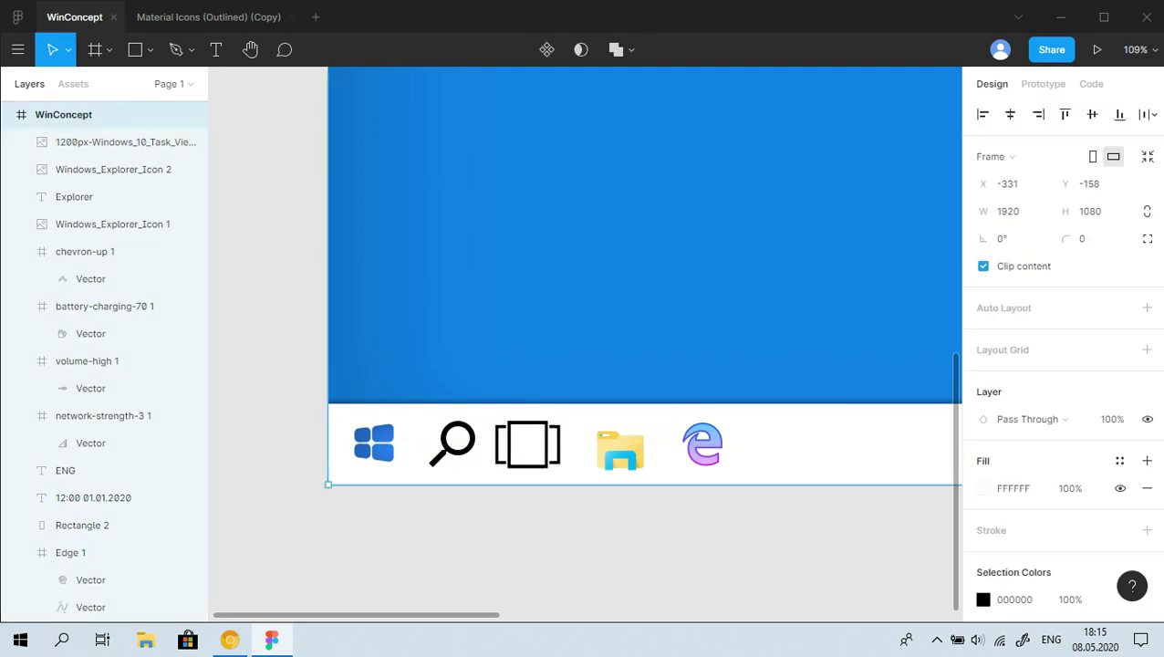
key(ctrl+z)
key(ctrl+z)
key(ctrl+z)
key(ctrl+z)
key(ctrl+shift+z)
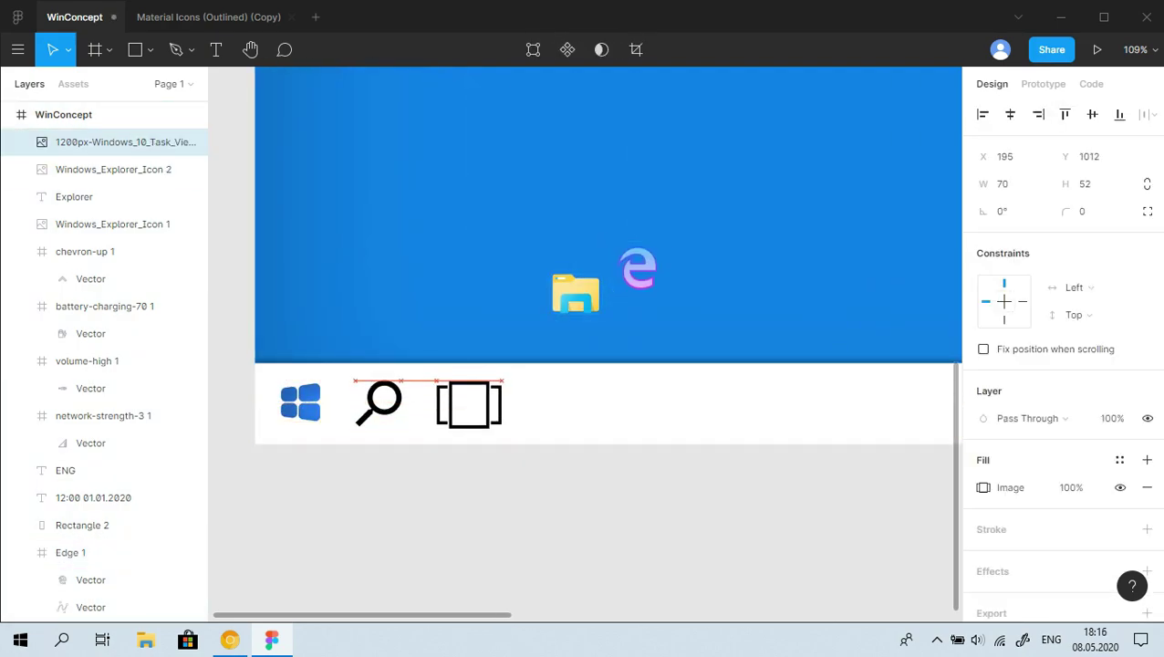
key(ctrl+shift+z)
key(ctrl+shift+z)
key(ctrl+shift+z)
key(shift+1)
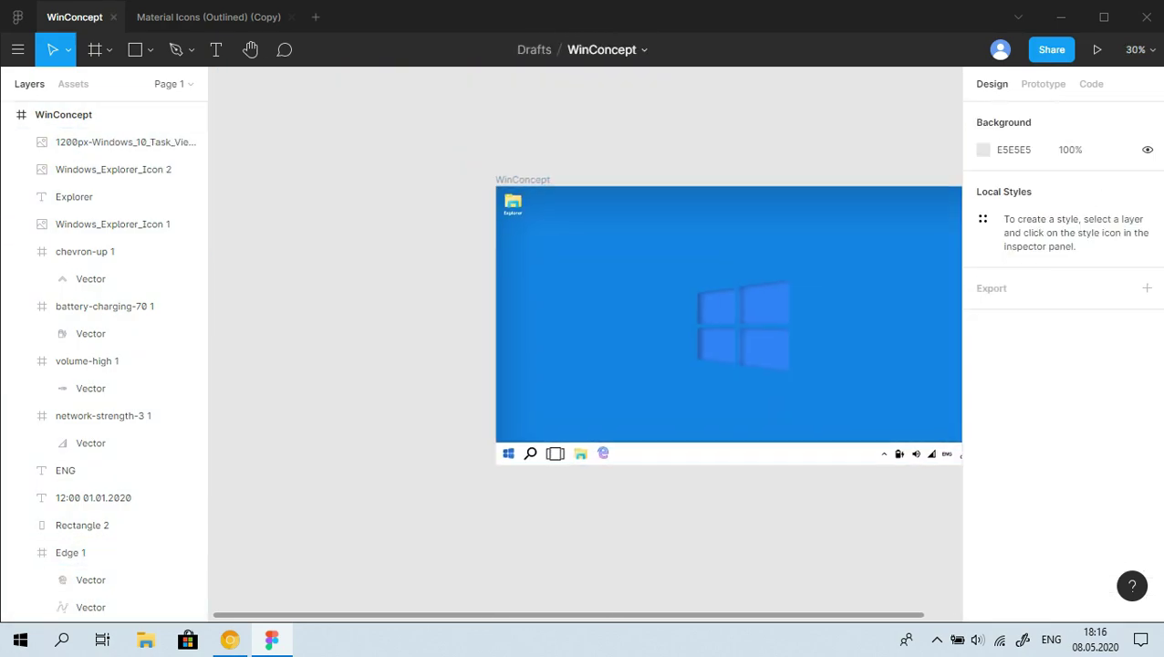
Place the speech-bubble icon and shrink it to 38×38
click(523, 450)
scroll(865, 508, up, 5)
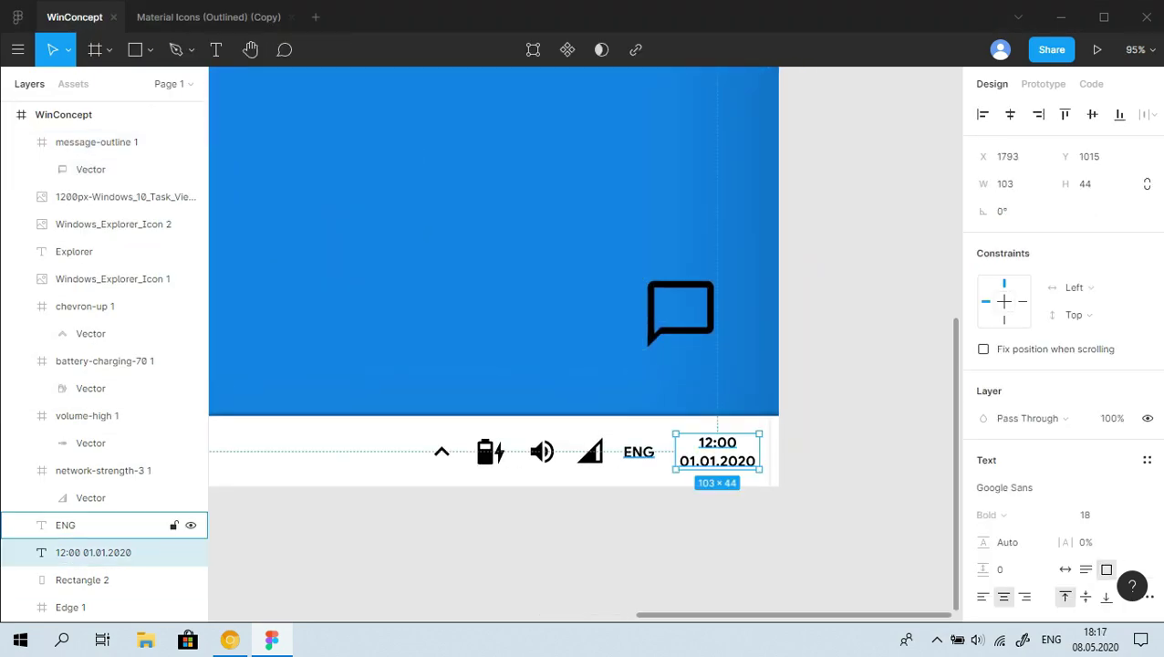
click(95, 141)
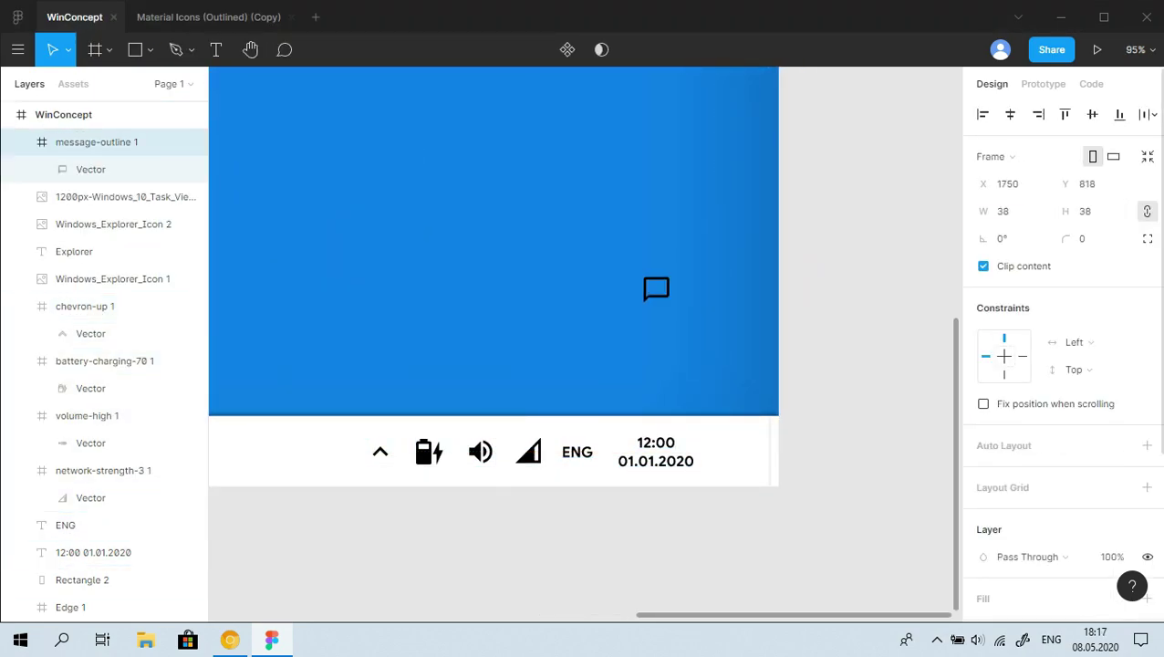
Select the tray icons, then refit the view and select the magnifier and Task View icons
drag(698, 433, 364, 475)
key(Escape)
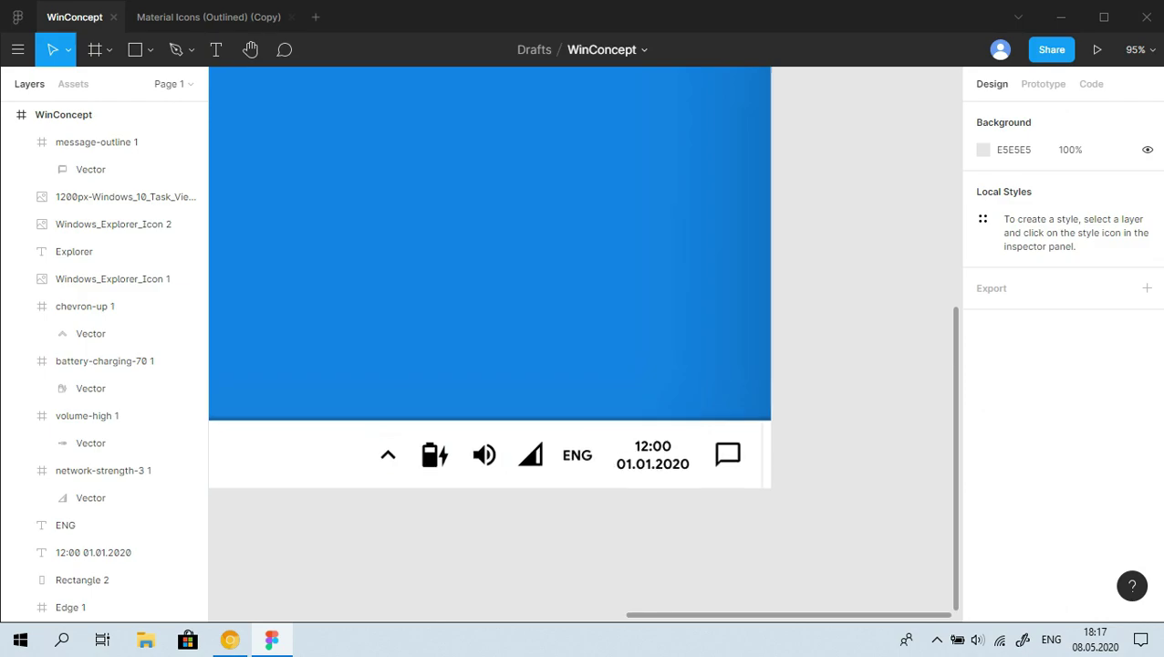
key(shift+1)
click(316, 497)
key(shift+2)
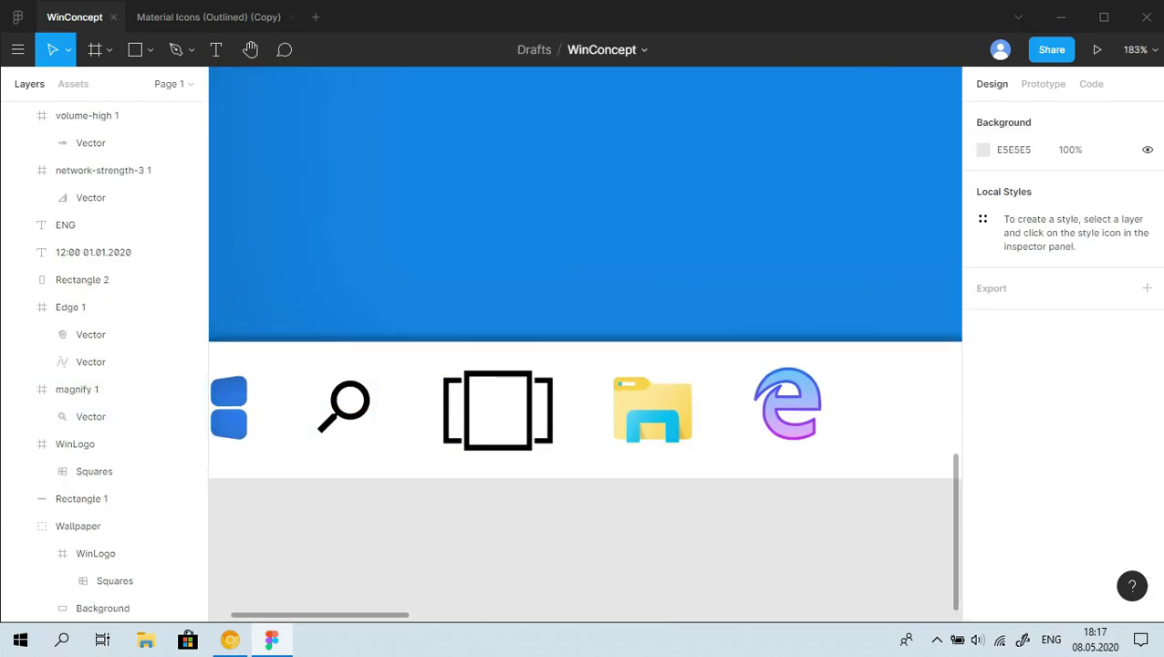
click(558, 444)
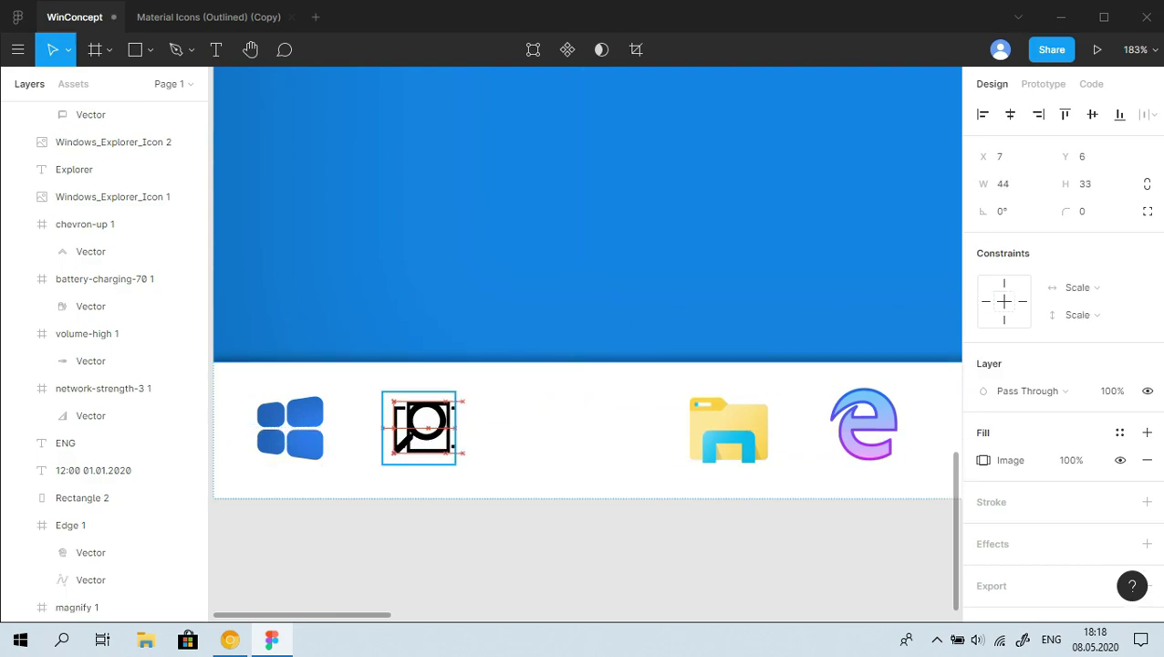
Move Task View beside the search icon and shift Explorer left to tighten the taskbar row
drag(429, 438, 557, 438)
drag(730, 438, 687, 443)
scroll(584, 429, right, 2)
scroll(584, 429, right, 3)
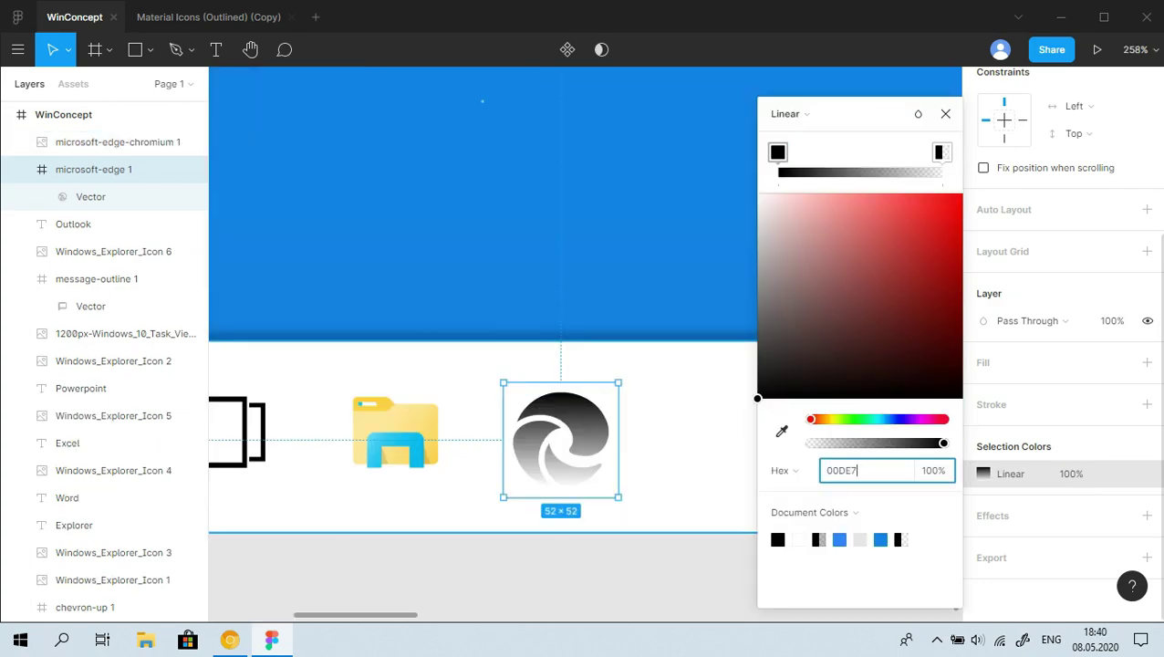
Set the Edge gradient stop's hex colour to 007DDA
key(Return)
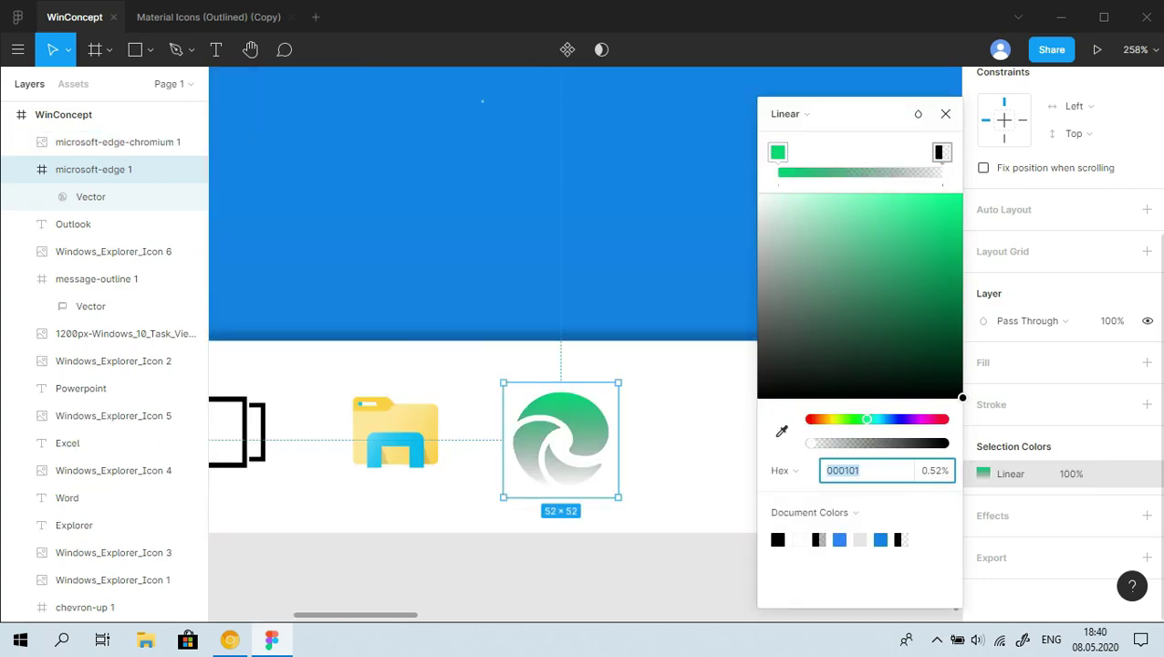
text(007DDA)
key(Return)
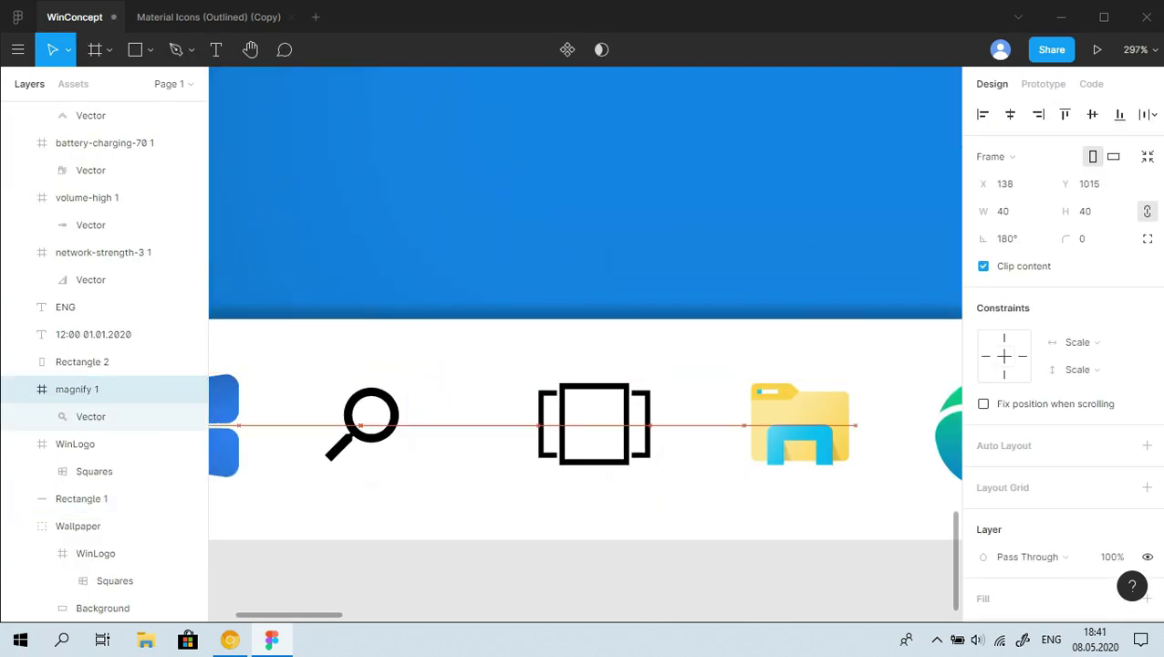
Select the taskbar shape and press Delete to begin reworking it
click(90, 416)
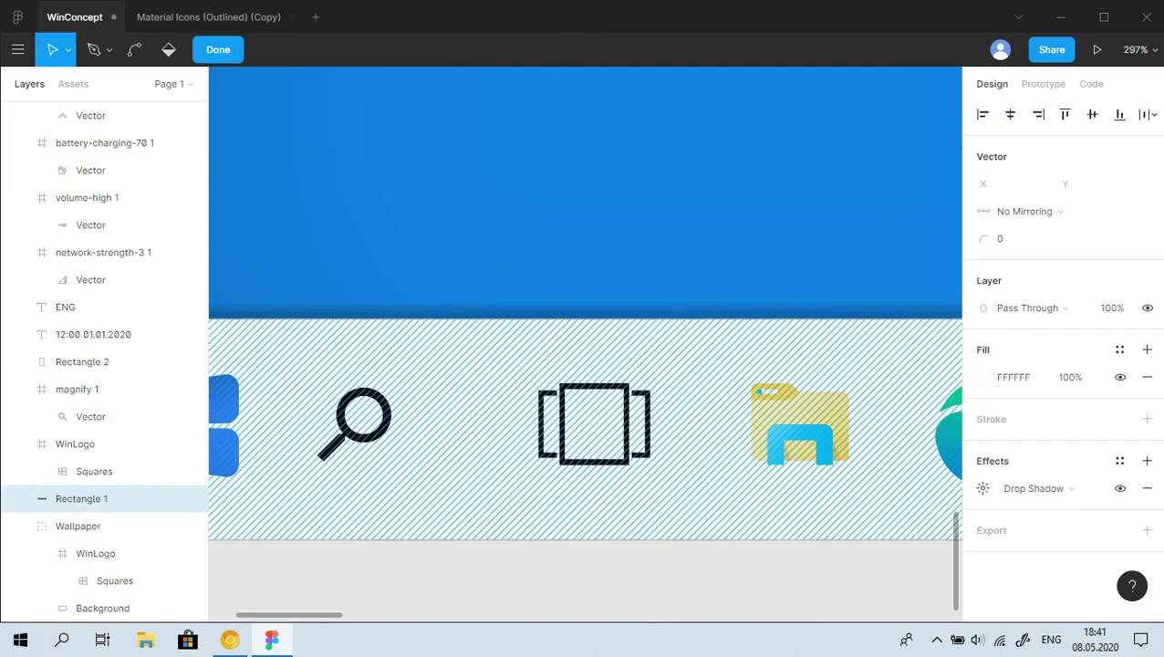
key(Delete)
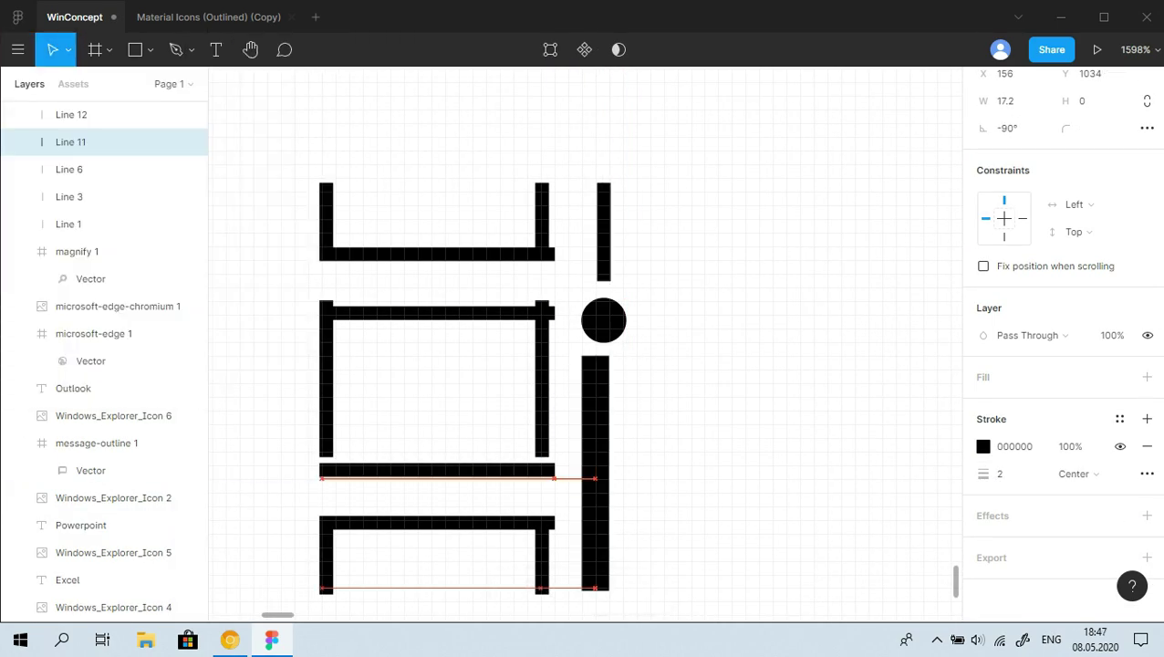
Adjust the vertical positions of the icon's upper and lower bars and the dot's horizontal position
scroll(104, 360, up, 5)
click(71, 360)
click(70, 388)
click(1013, 156)
text(1)
text(.3)
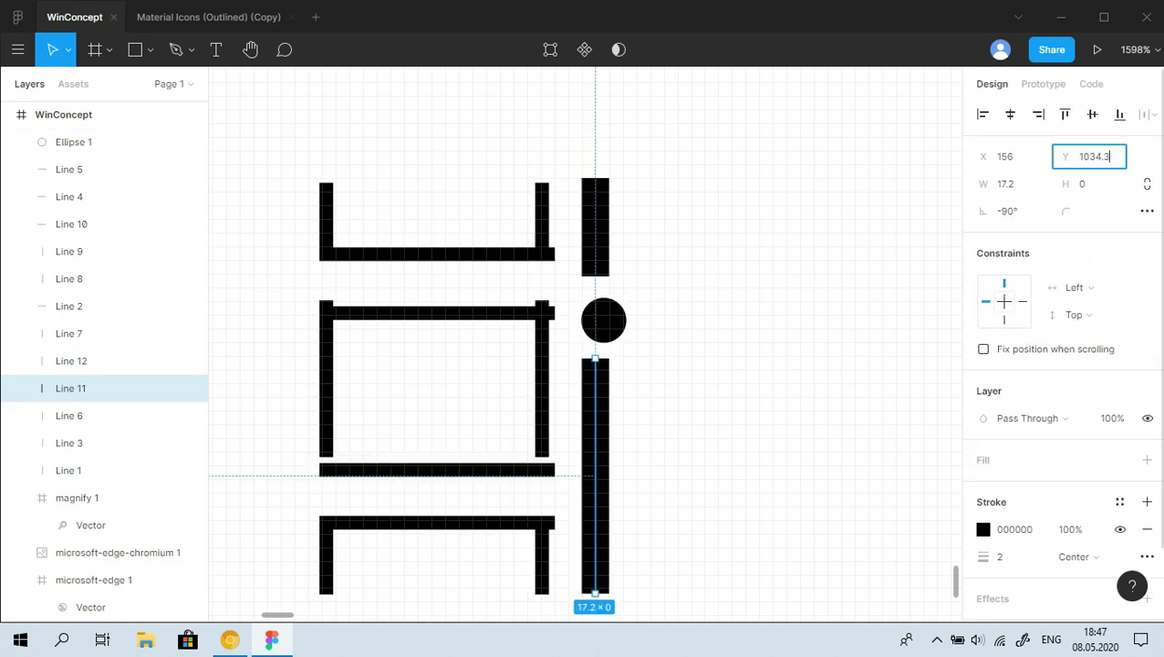
key(Return)
click(595, 192)
key(Return)
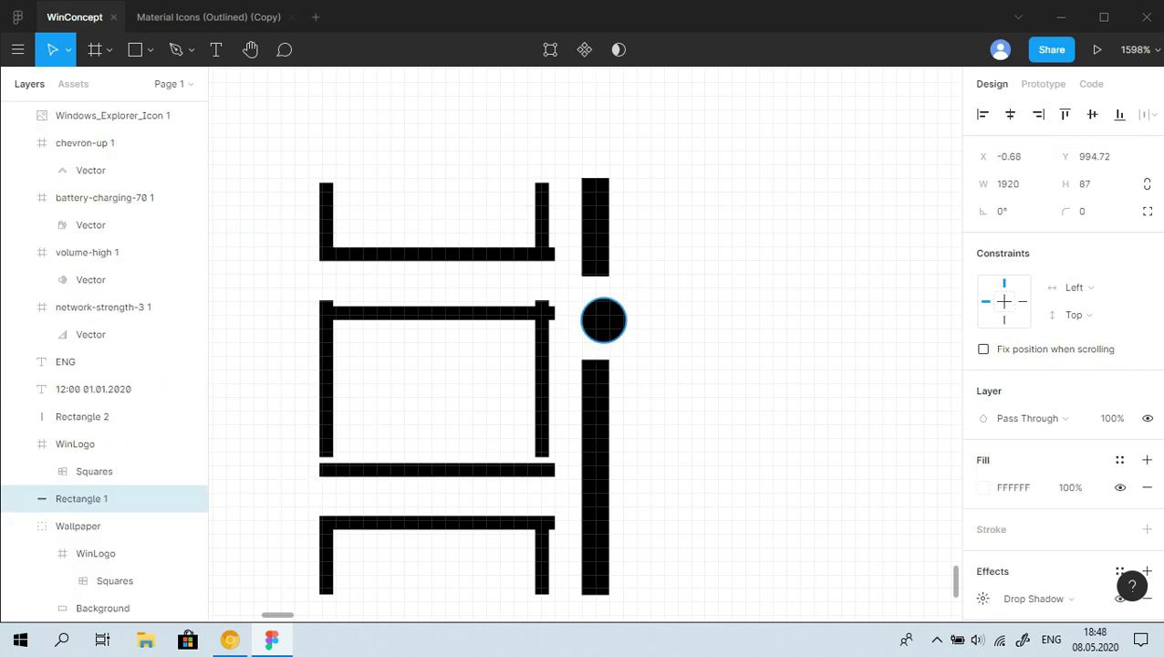
click(604, 319)
click(1005, 156)
text(154.4)
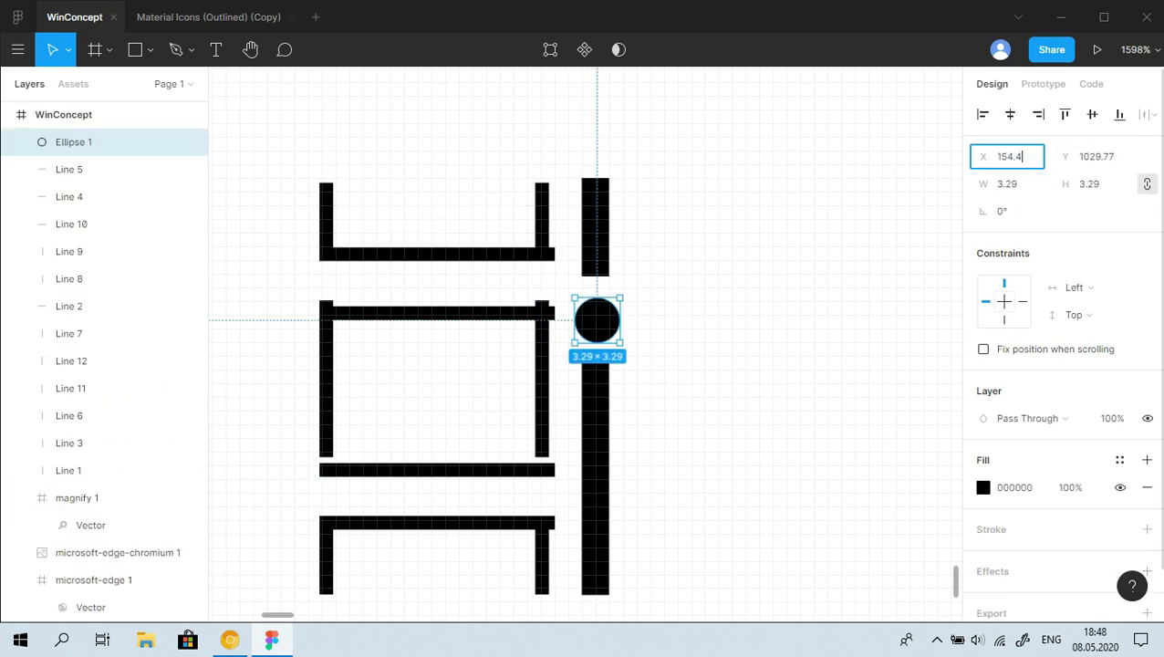
key(Return)
Multi-select the five lines forming the icon's frame shape
click(68, 142)
ctrl+click(68, 196)
shift+click(68, 251)
ctrl+click(68, 306)
shift+click(68, 415)
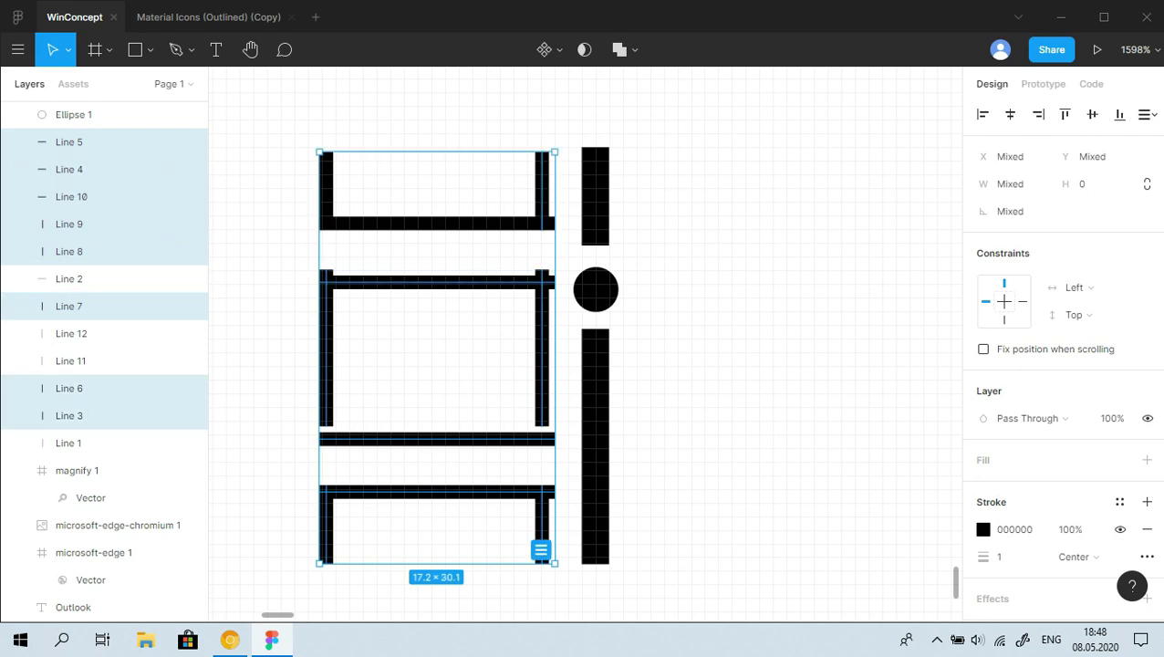
Undo the earlier line position edits one by one
key(ctrl+z)
key(ctrl+z)
key(ctrl+z)
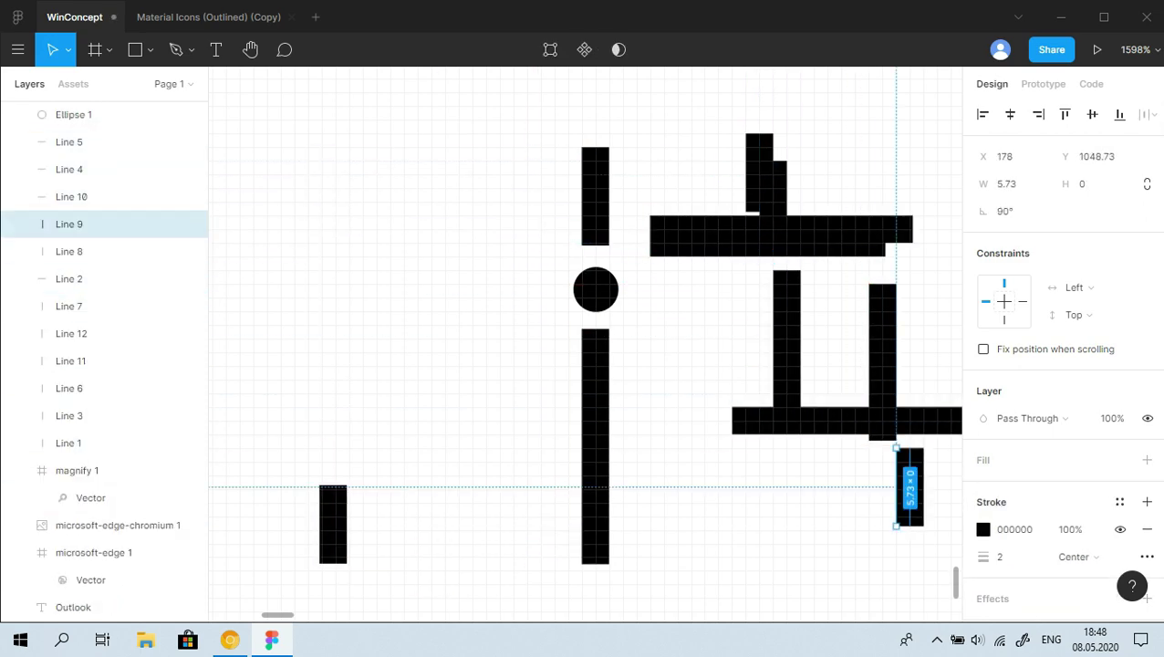
key(ctrl+z)
key(ctrl+z)
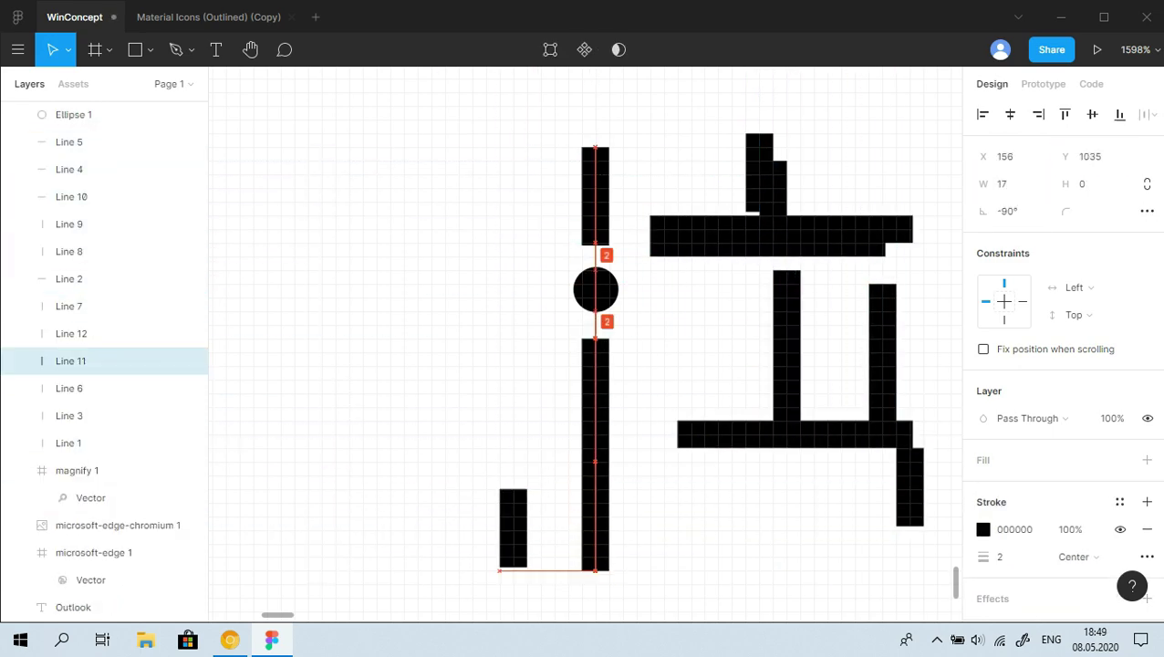
key(ctrl+z)
key(ctrl+z)
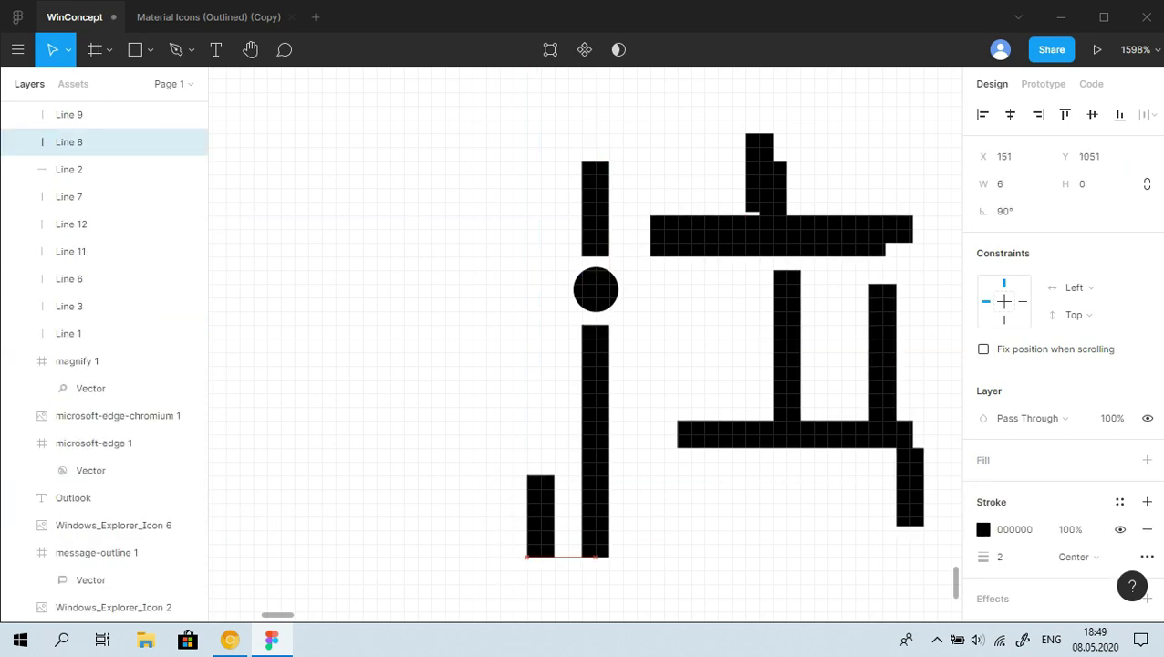
key(ctrl+z)
key(ctrl+z)
key(ctrl+z)
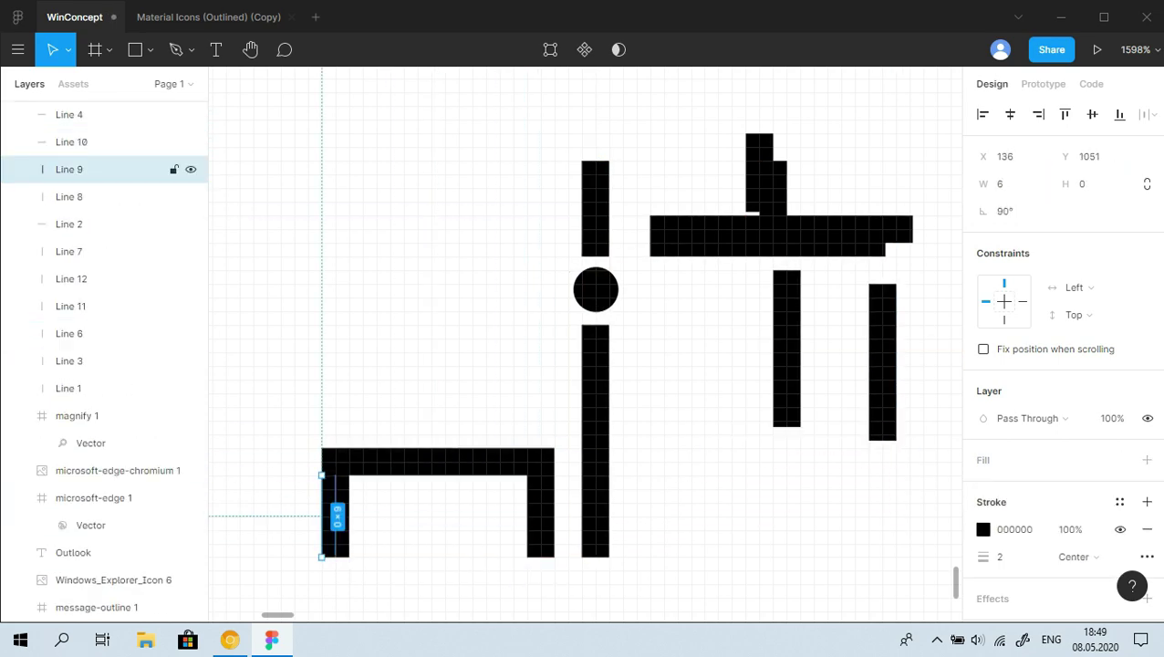
key(ctrl+z)
key(ctrl+z)
key(ctrl+z)
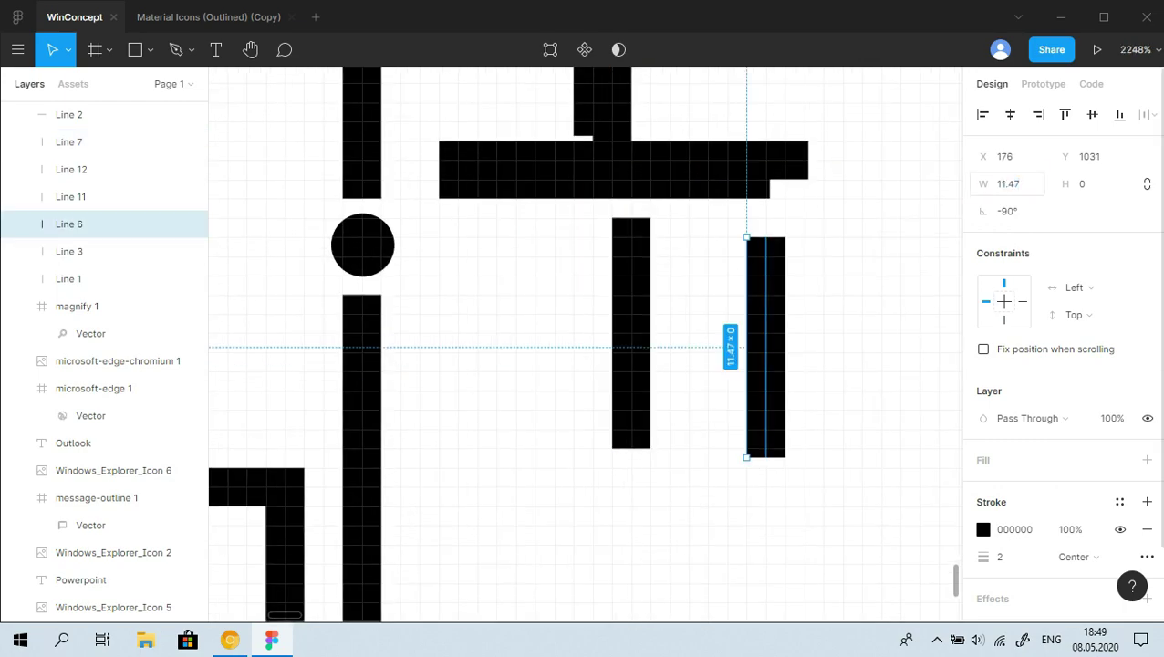
key(ctrl+z)
key(ctrl+z)
key(ctrl+z)
key(ctrl+z)
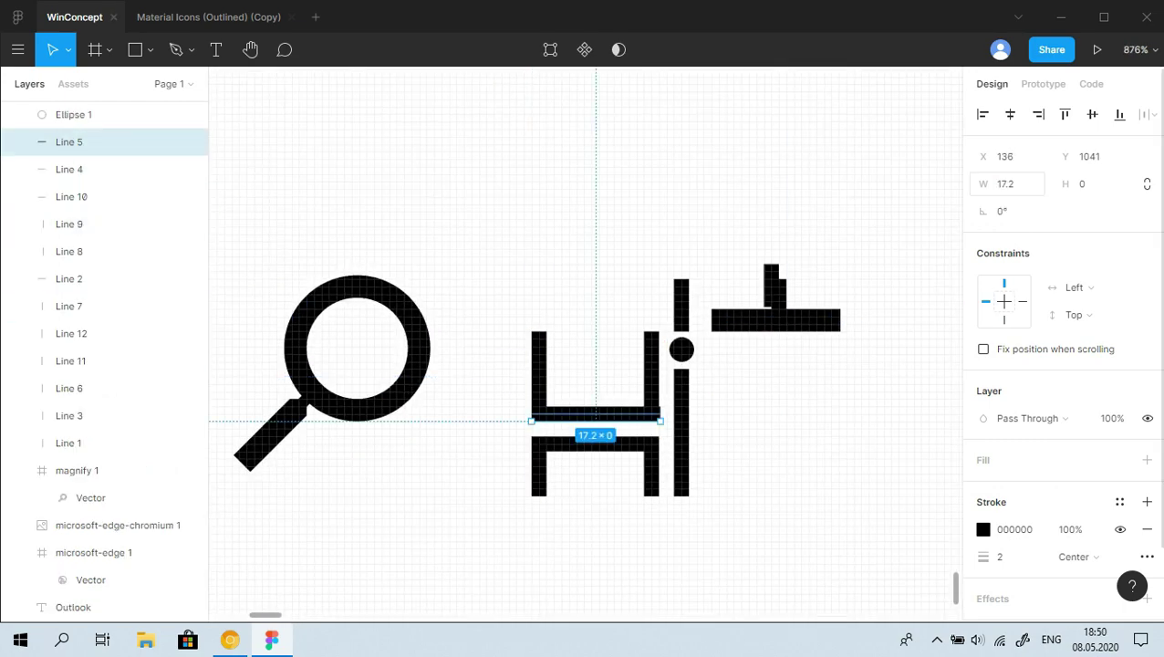
key(ctrl+z)
key(ctrl+z)
key(ctrl+z)
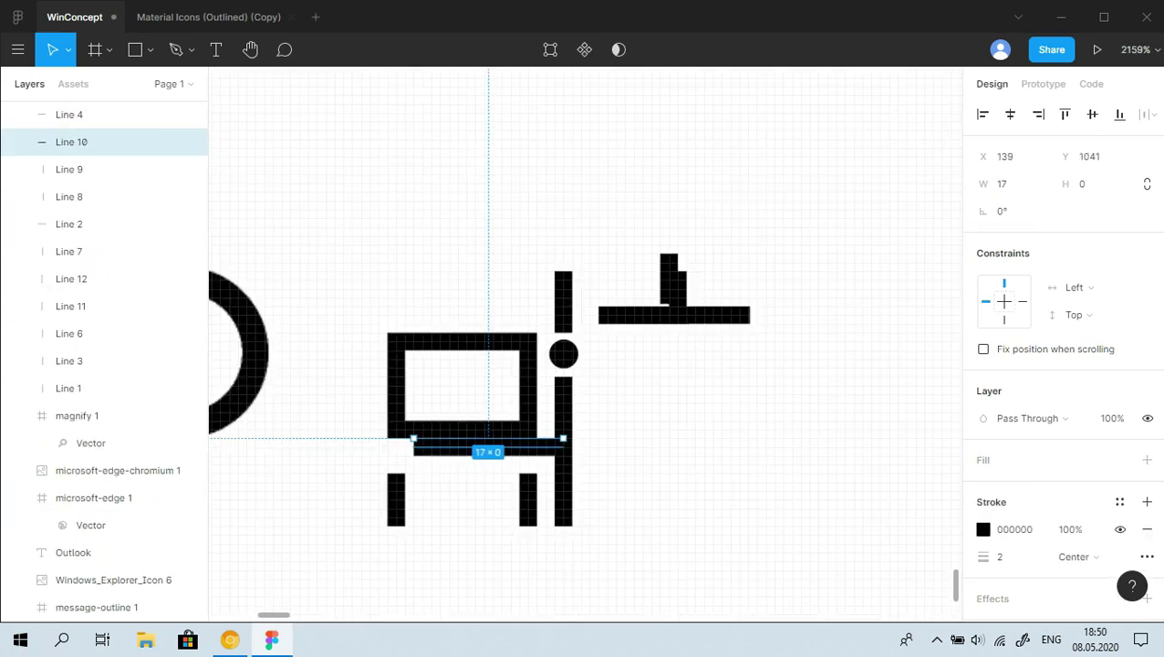
key(ctrl+z)
key(ctrl+z)
key(ctrl+z)
key(ctrl+z)
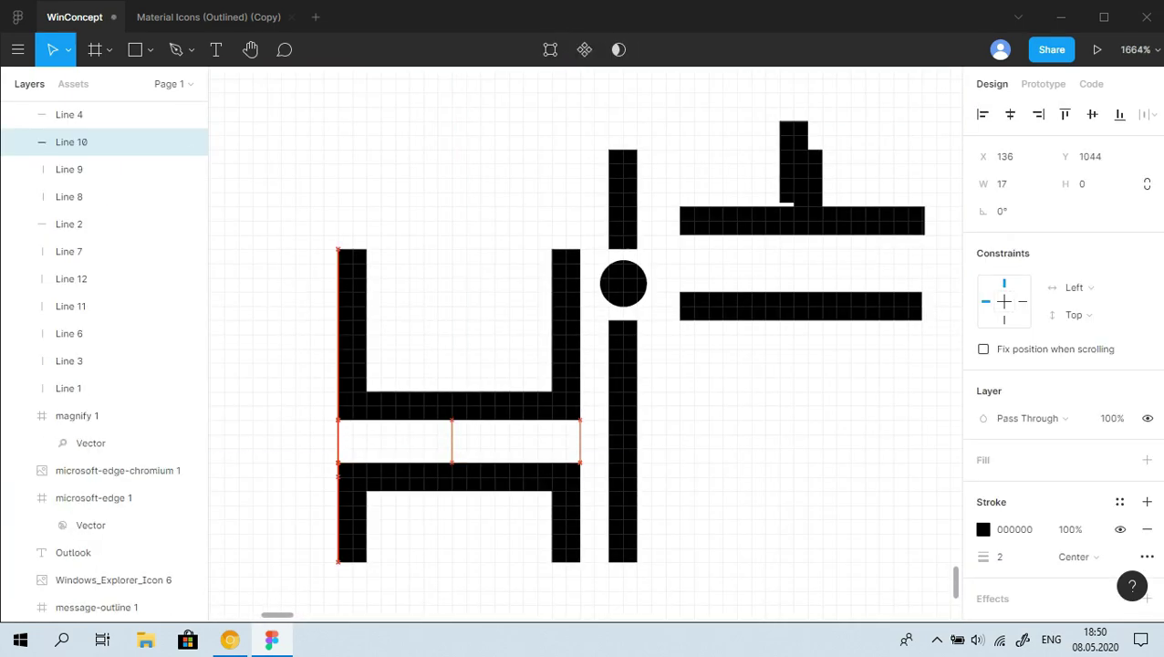
key(ctrl+z)
key(ctrl+z)
key(ctrl+z)
key(ctrl+z)
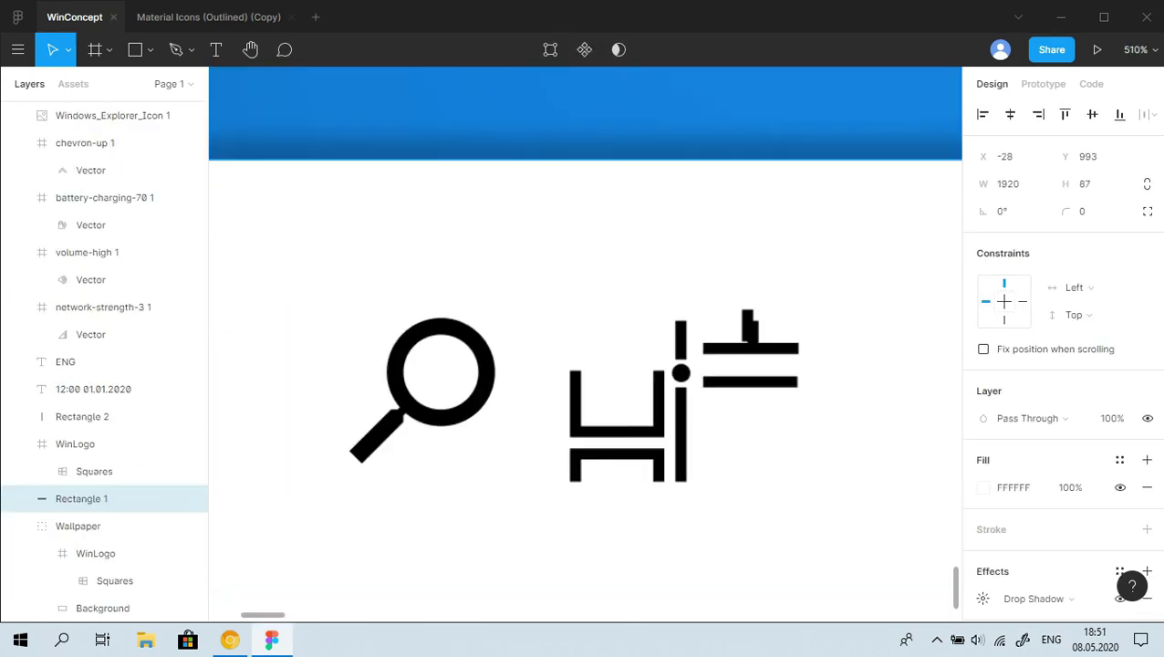
key(ctrl+z)
key(ctrl+z)
key(ctrl+z)
key(ctrl+z)
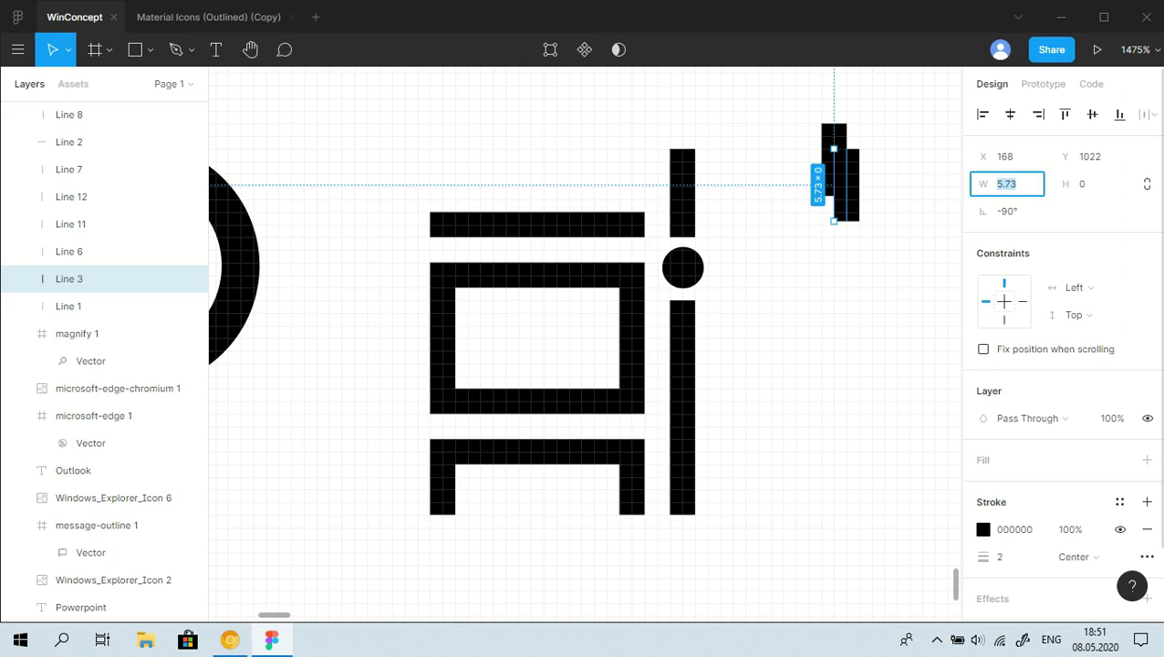
key(ctrl+z)
key(ctrl+z)
key(ctrl+z)
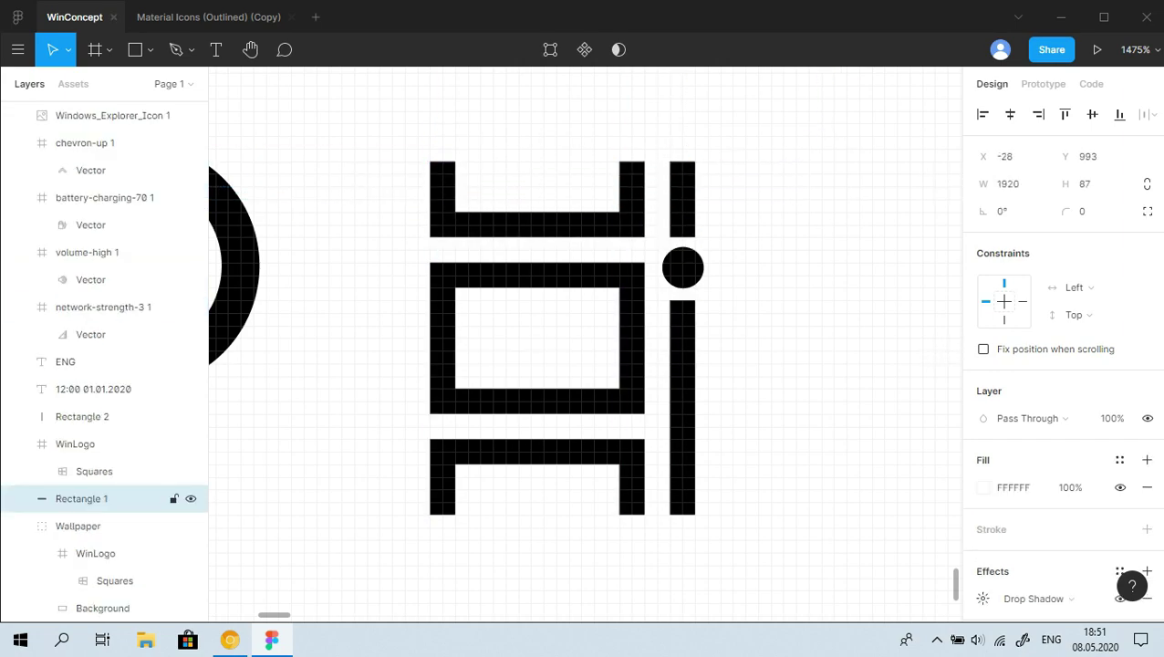
key(ctrl+z)
key(ctrl+z)
key(ctrl+z)
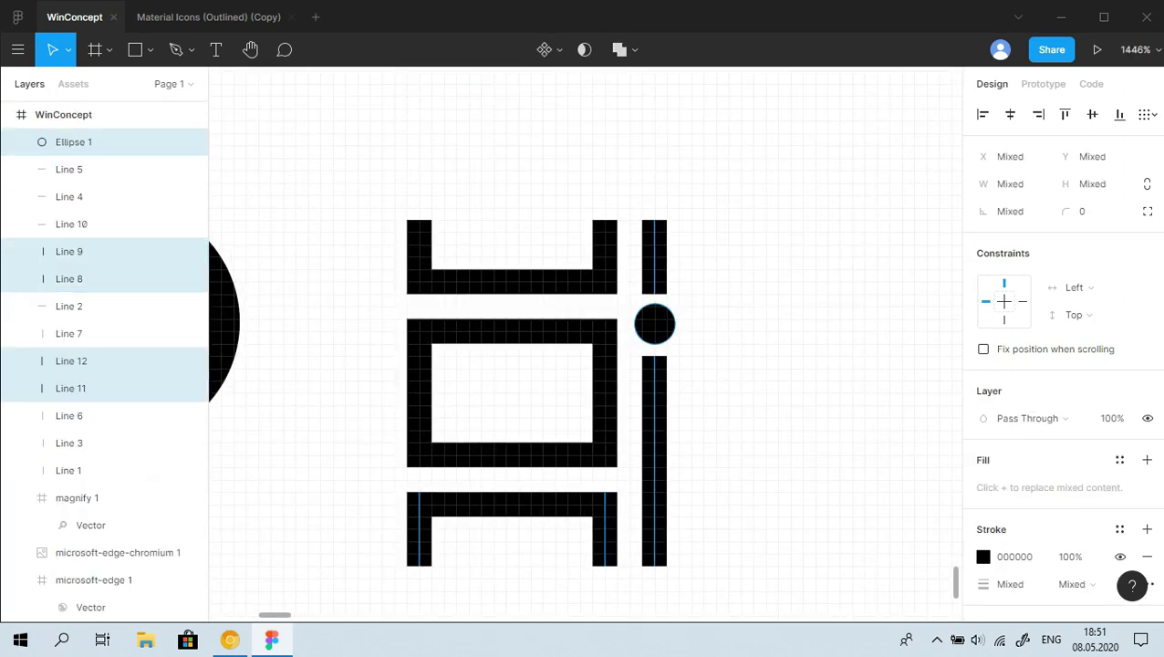
Group the selected lines and dot and name the group TaskView
key(ctrl+g)
key(ctrl+r)
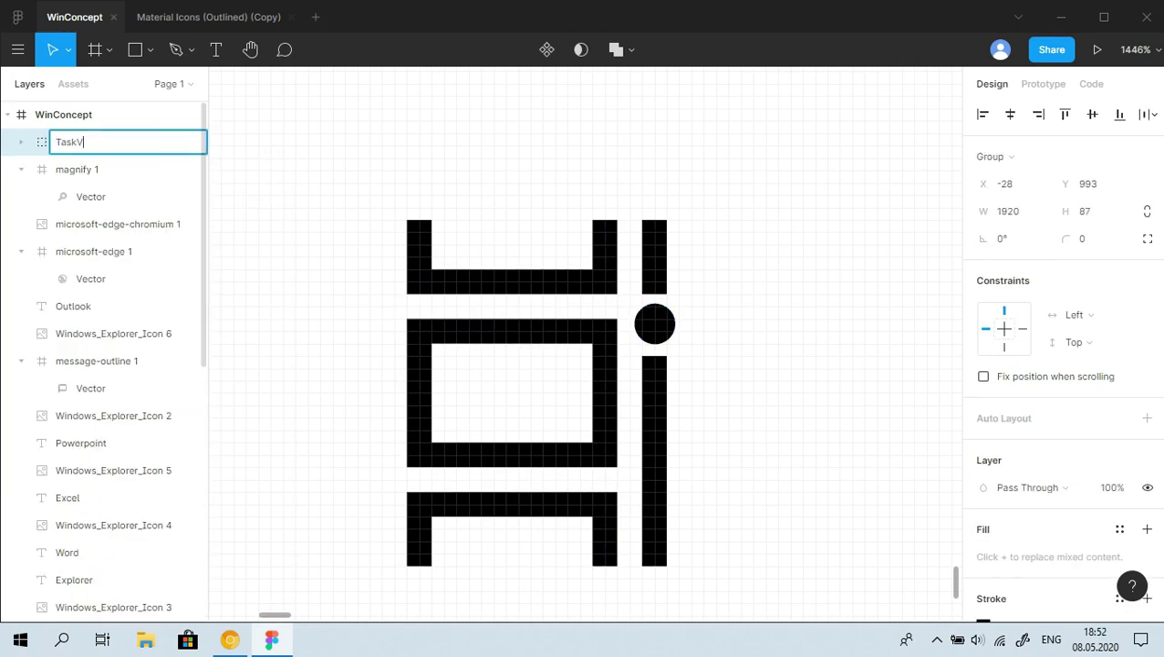
text(iew)
key(Return)
scroll(453, 417, down, 3)
key(Return)
Undo back so only the task-view icon's lines and dot are regrouped as TaskView
key(shift+2)
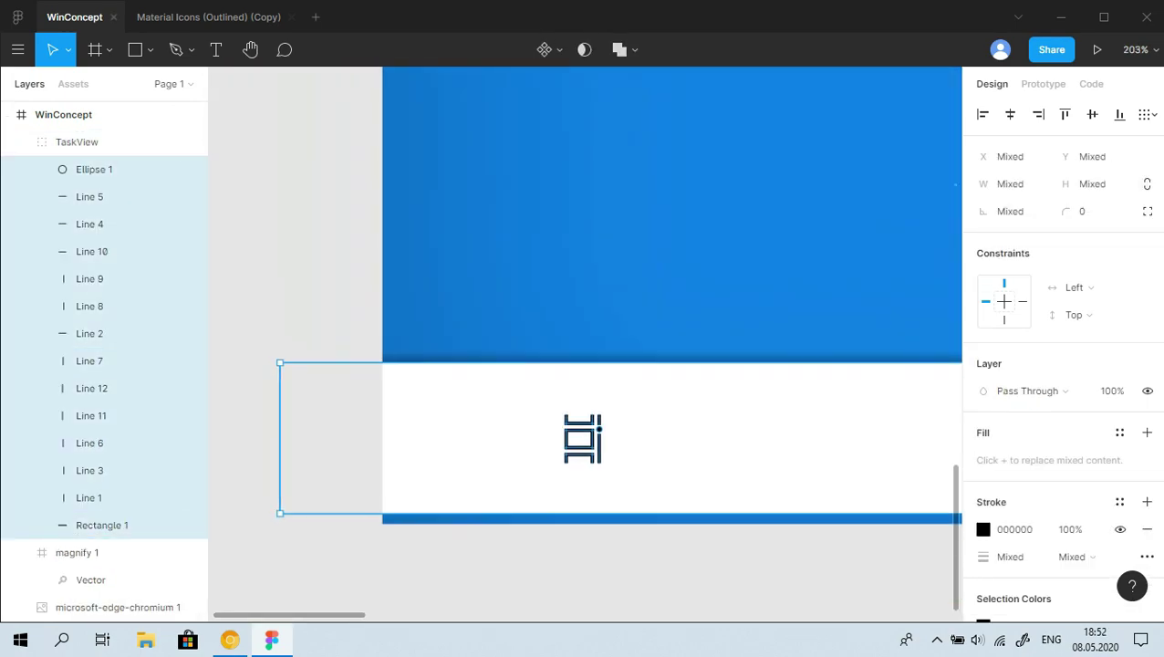
key(ctrl+z)
scroll(584, 347, up, 5)
scroll(91, 429, down, 5)
key(ctrl+z)
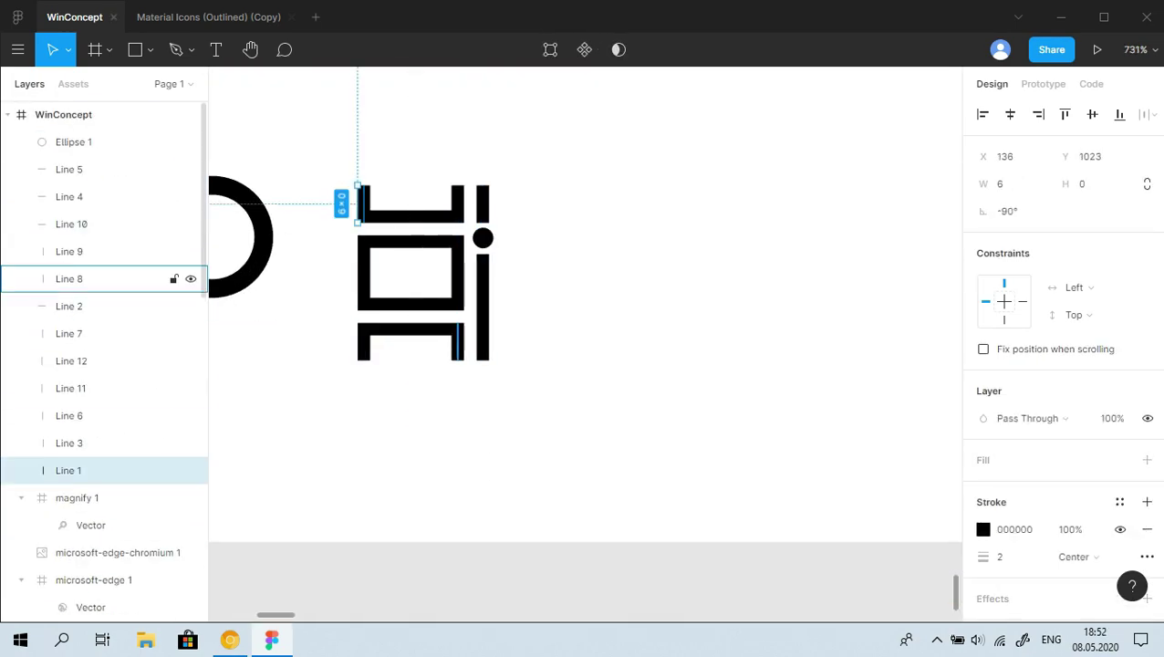
key(ctrl+z)
scroll(881, 400, down, 1)
scroll(881, 400, down, 2)
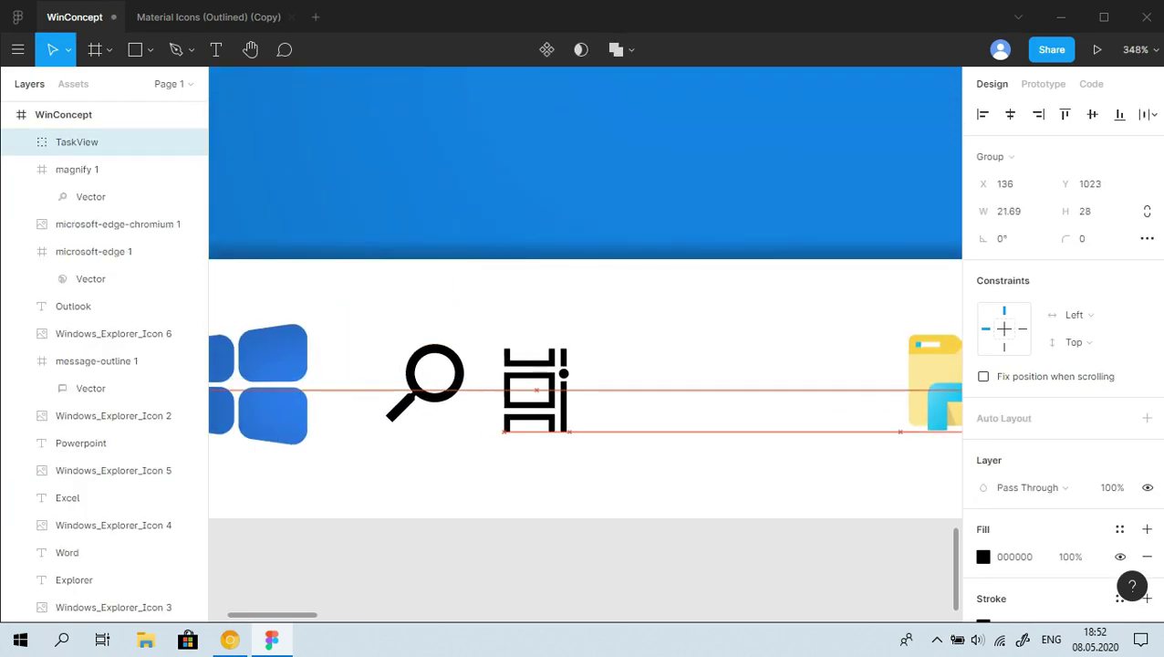
scroll(882, 400, down, 4)
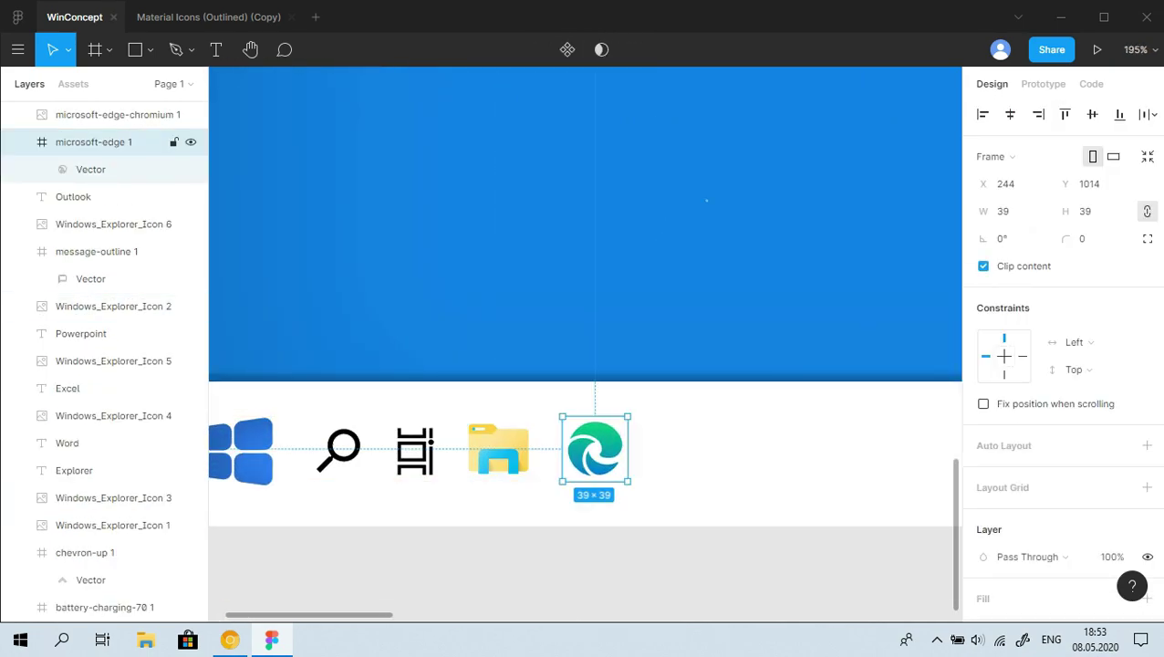
Select the search, TaskView, File Explorer and Edge taskbar icons to check their spacing, then deselect
click(77, 142)
click(521, 479)
shift+click(612, 480)
shift+click(716, 477)
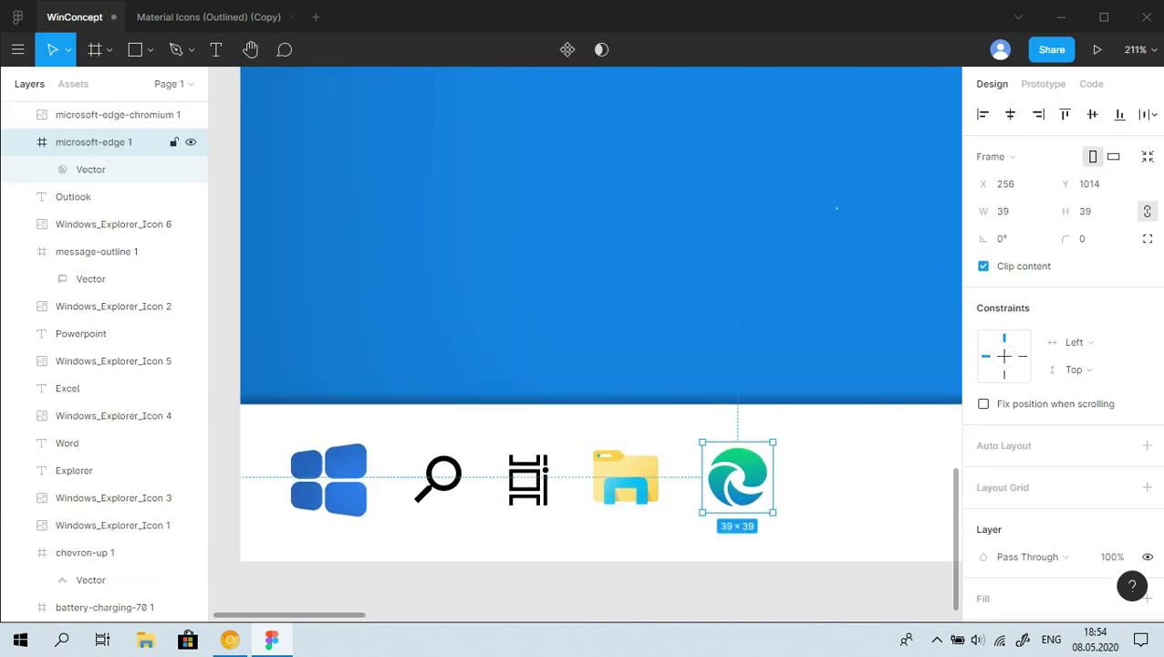
key(shift+0)
key(Escape)
Draw a tall panel rectangle on the wallpaper's right side with 50% fill opacity
key(shift+1)
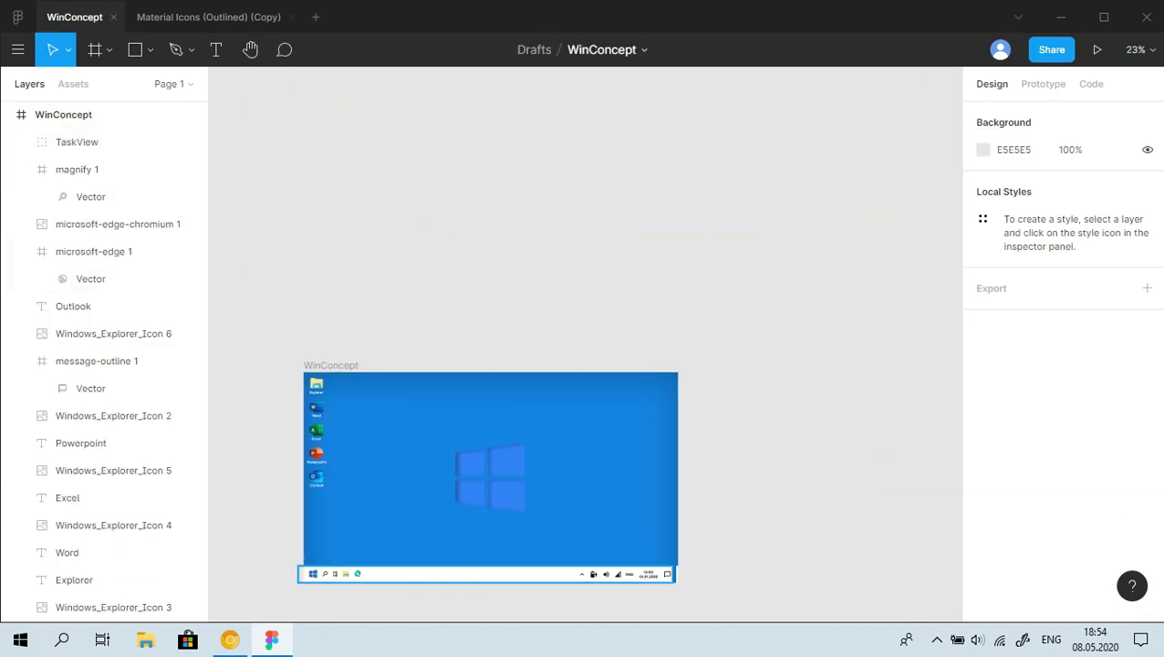
scroll(584, 347, right, 5)
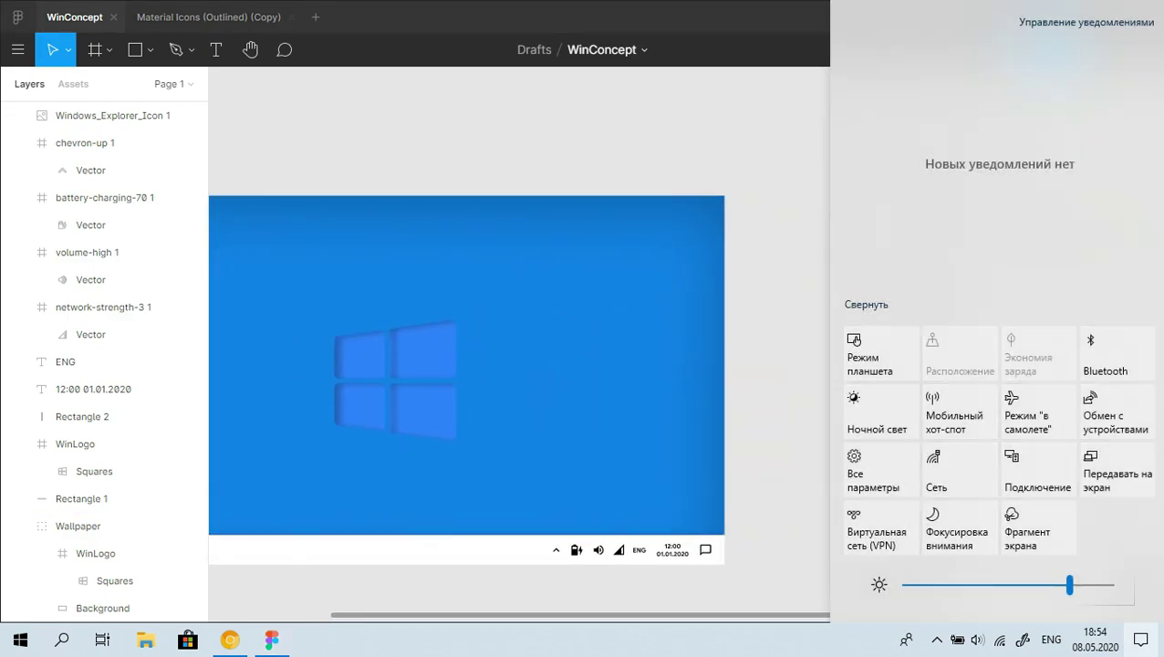
key(r)
drag(619, 195, 725, 447)
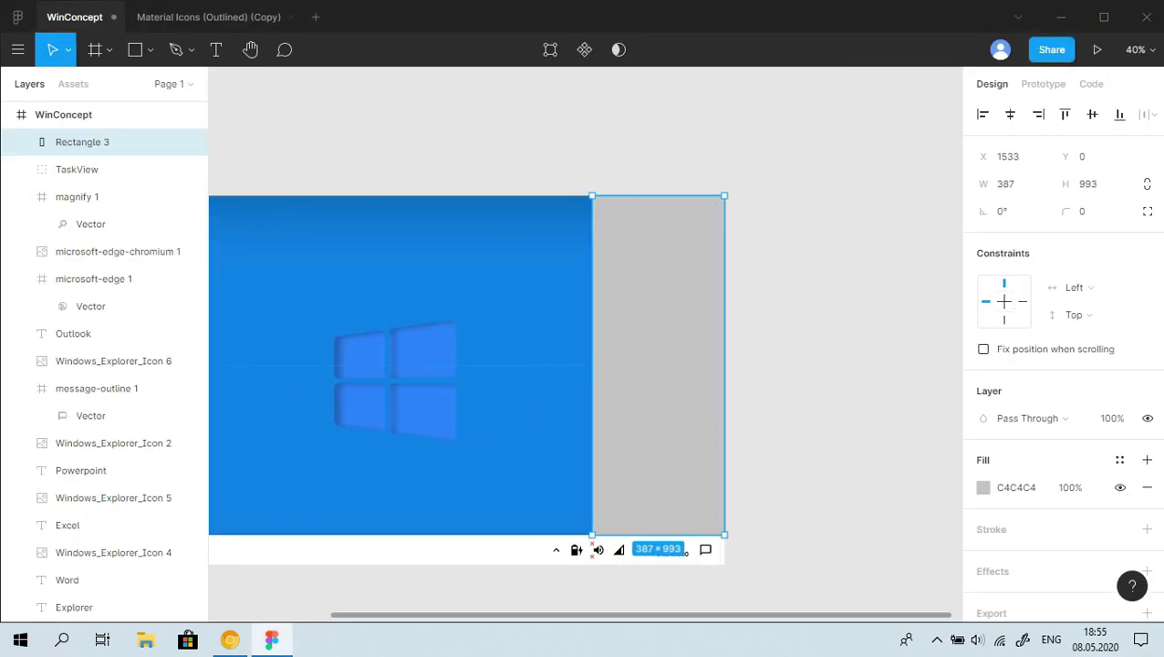
drag(592, 542, 563, 542)
click(1070, 487)
text(50)
key(Return)
key(Escape)
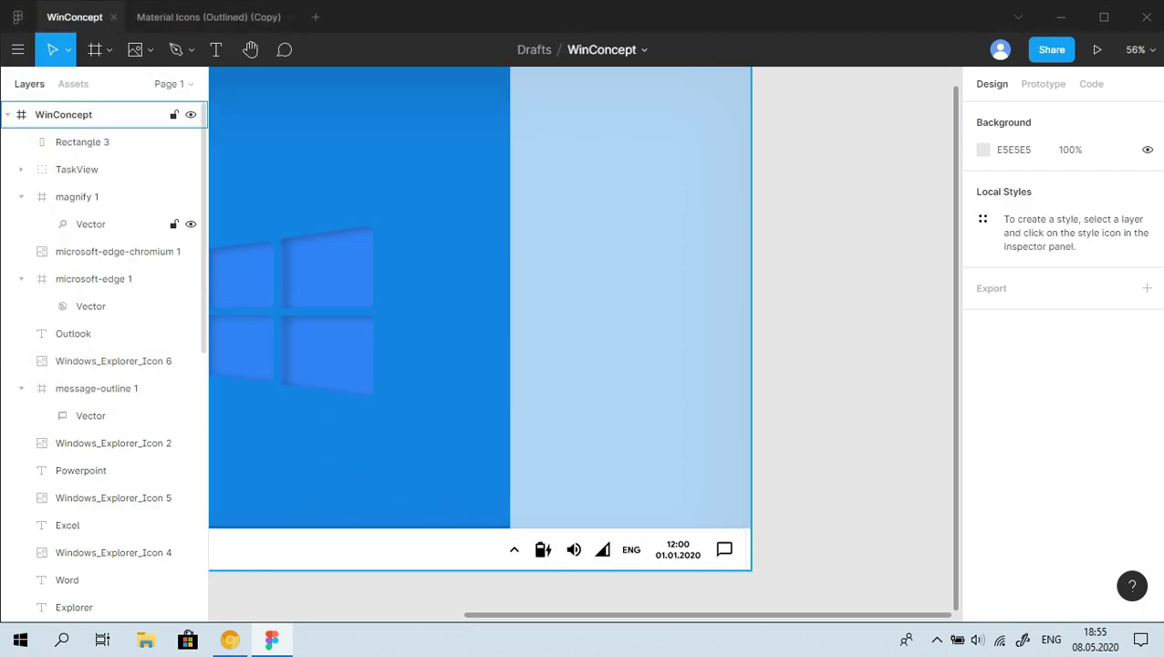
Paste the sun icon, colour it black, and move it to the panel's bottom
key(ctrl+v)
scroll(1058, 366, down, 3)
click(984, 473)
click(778, 539)
mouse_move(606, 472)
mouse_down()
mouse_move(543, 504)
mouse_move(733, 497)
mouse_up()
Draw a thin slider bar right of the sun, give it a fill and corner radius 9
click(150, 49)
click(114, 107)
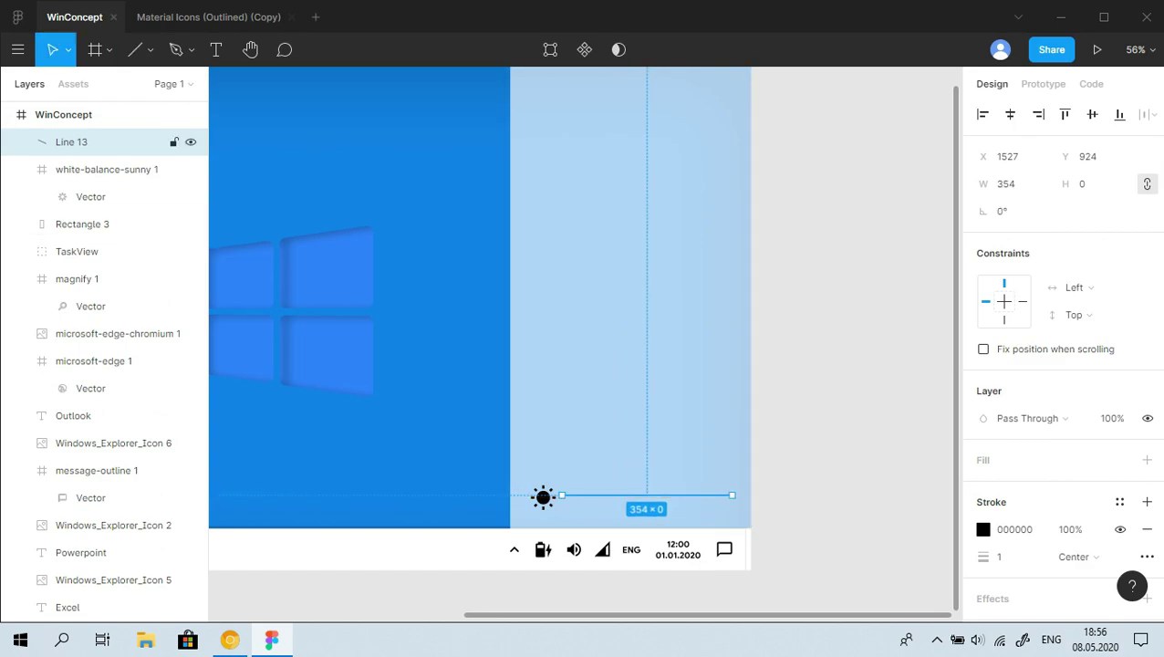
key(ctrl+z)
key(r)
drag(552, 493, 710, 498)
scroll(698, 511, up, 5)
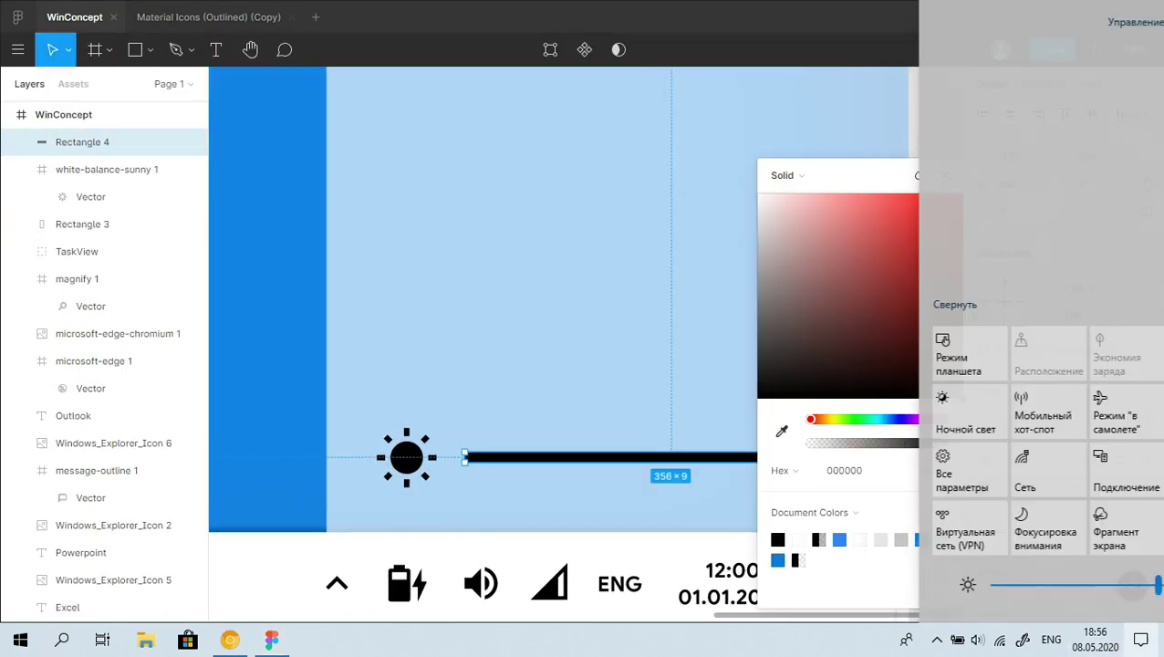
click(760, 274)
drag(1112, 212, 1119, 213)
key(Escape)
Paste a blue copy of the bar and place a round knob image with a drop shadow
key(ctrl+v)
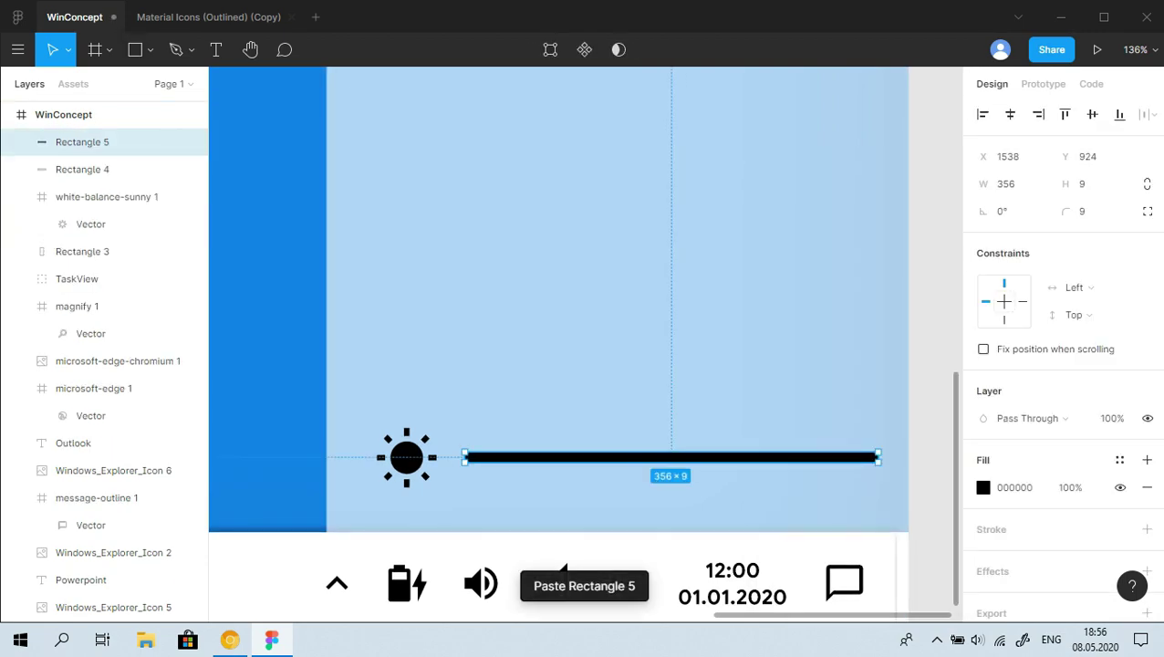
click(150, 50)
click(129, 211)
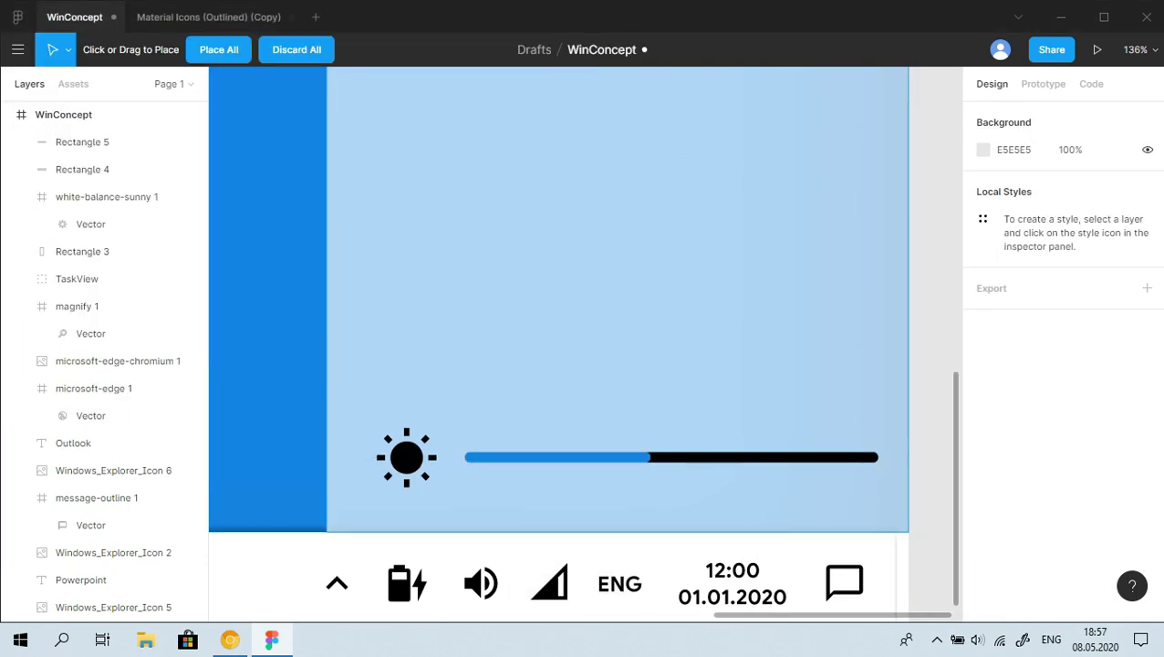
click(649, 453)
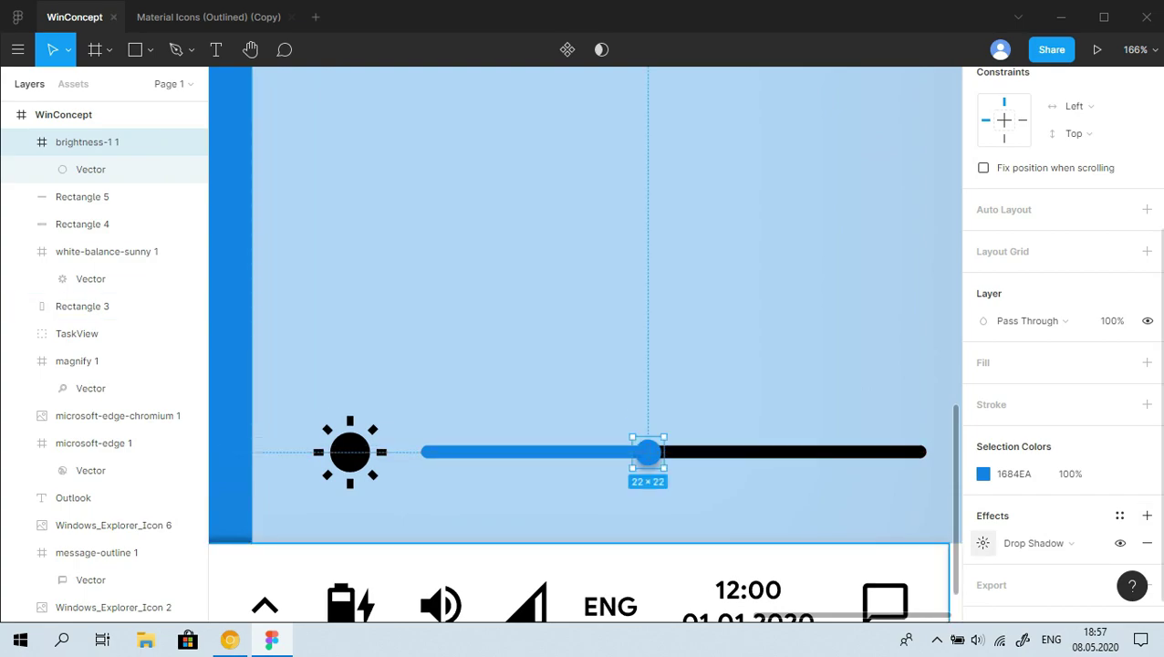
click(983, 543)
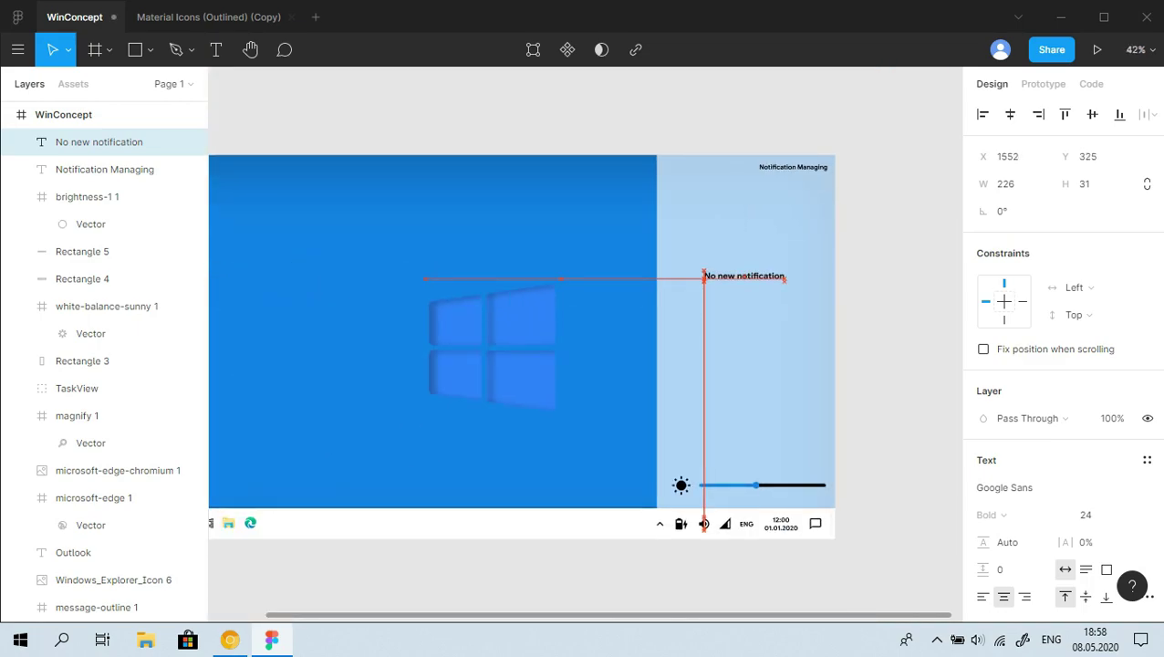
Draw a drop-shadowed tile above the slider and duplicate it into a 3×3 grid
drag(745, 252, 746, 261)
key(r)
drag(675, 358, 721, 389)
click(1148, 571)
click(983, 543)
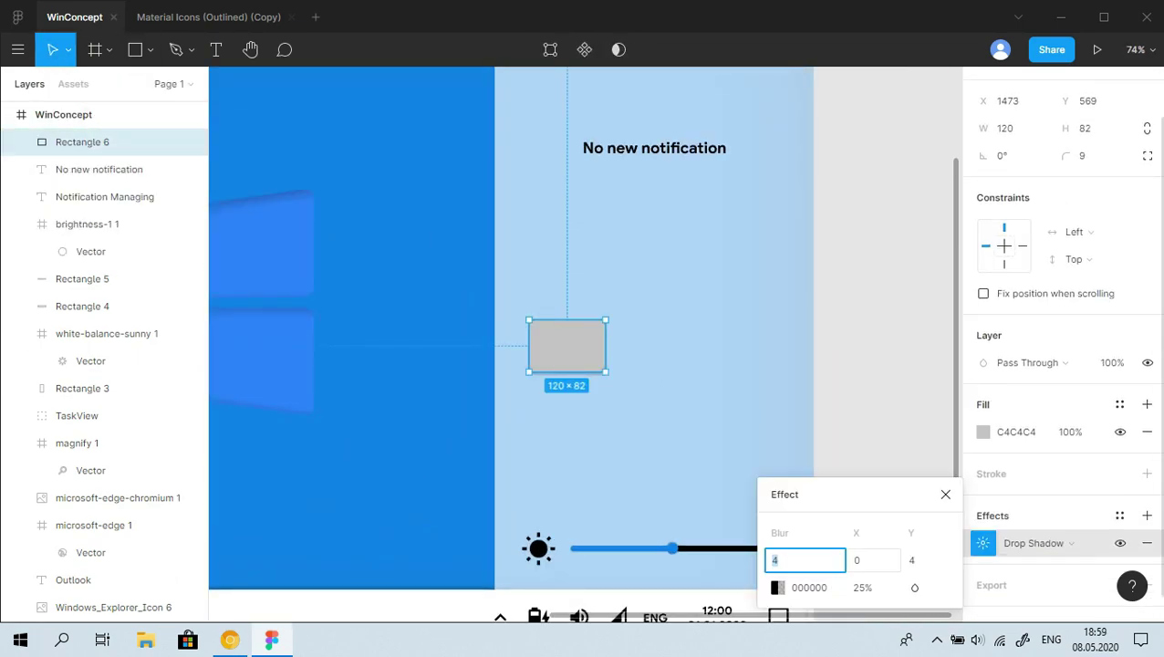
mouse_move(567, 345)
mouse_down()
mouse_move(555, 468)
mouse_move(646, 483)
mouse_up()
drag(782, 515, 526, 456)
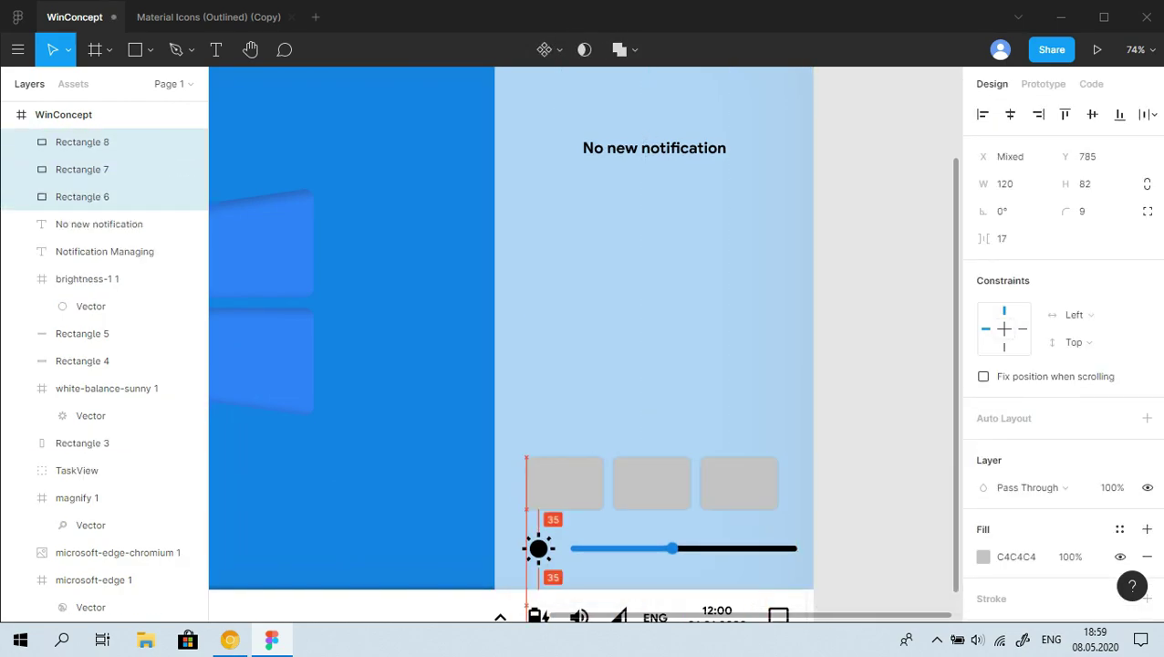
drag(745, 483, 746, 417)
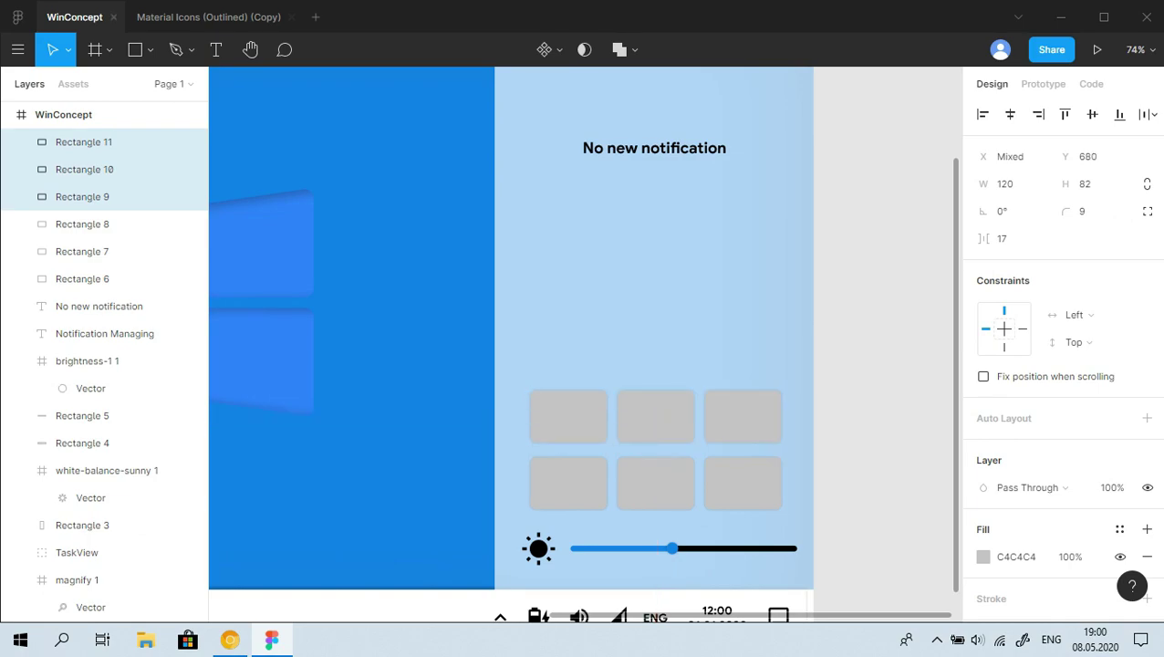
mouse_move(520, 456)
mouse_down()
mouse_move(794, 516)
mouse_move(520, 315)
mouse_up()
Fill all nine tiles FFFFFF at 54% and place a Bluetooth icon in the first tile
click(984, 515)
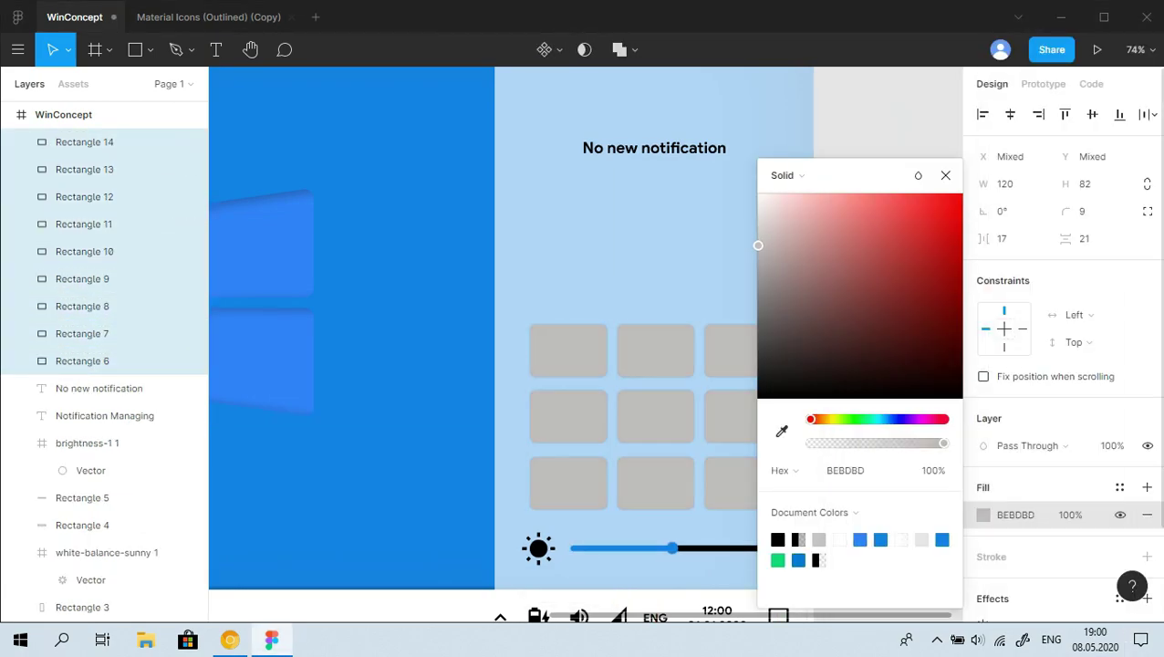
text(ECECEC)
key(Tab)
text(54)
click(983, 515)
text(FFFFFF)
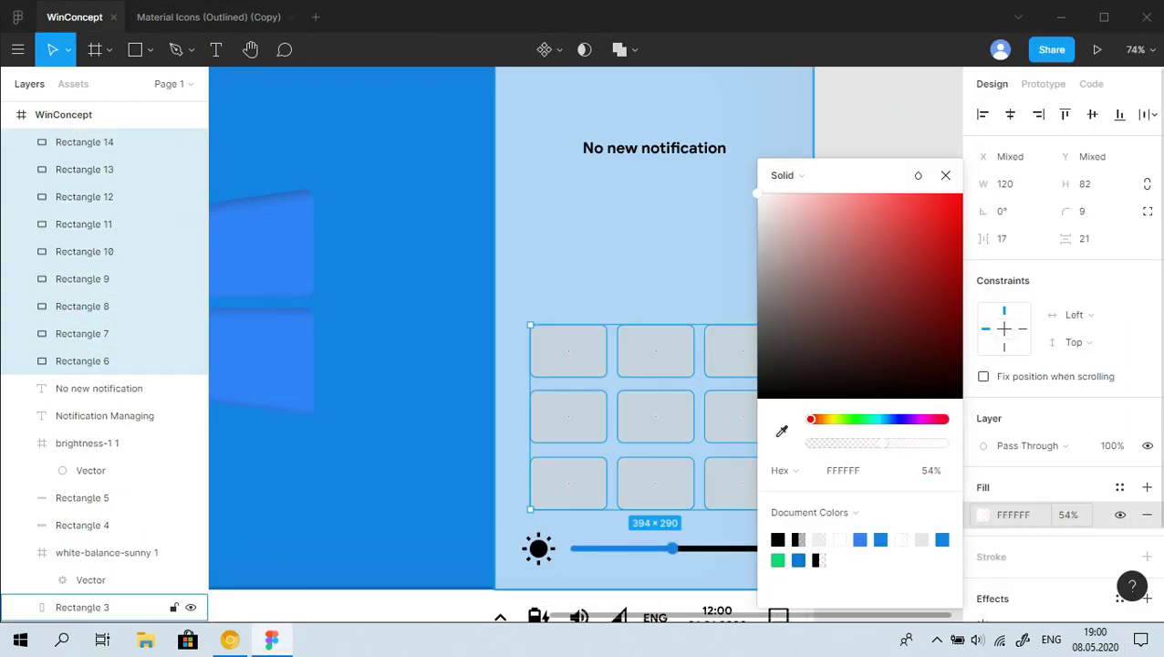
click(1014, 514)
click(149, 49)
click(129, 211)
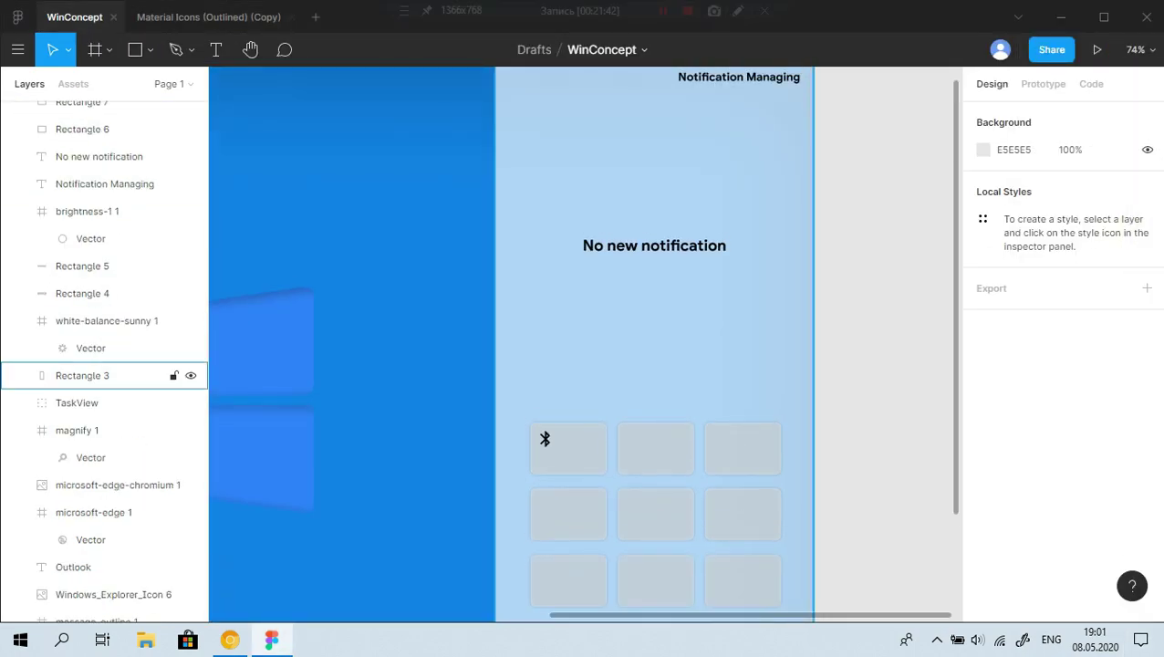
Paste the Bluetooth label into the tiles and move the brightness icon into the second tile
right_click(595, 502)
text(Bluet)
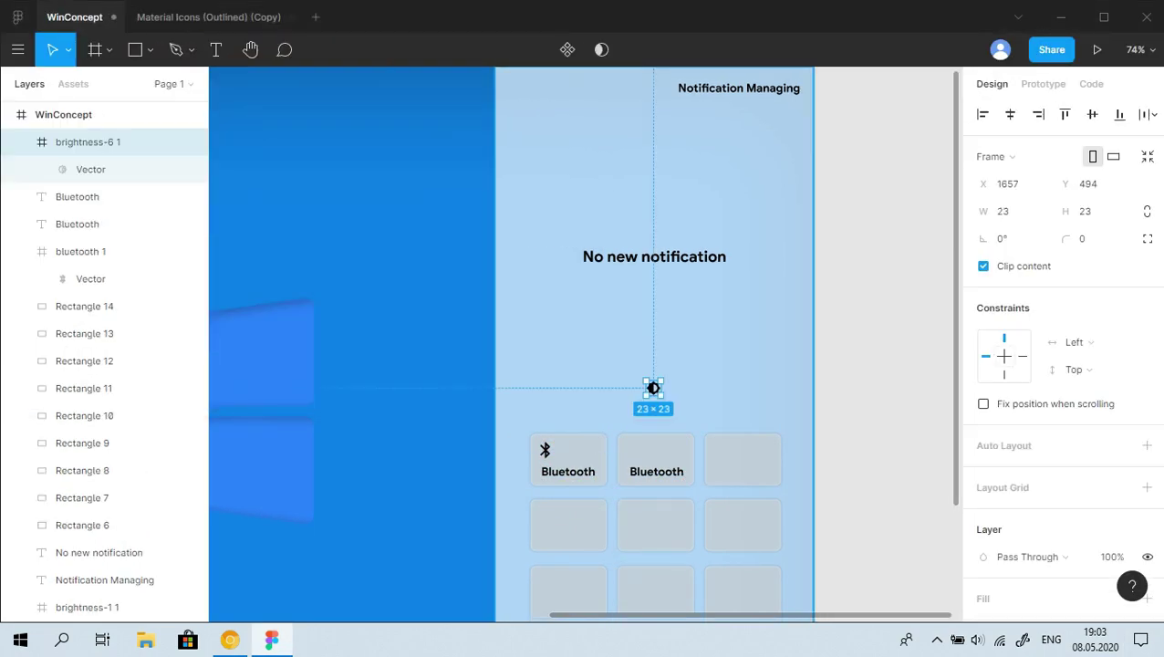
drag(639, 450, 726, 457)
shift+click(657, 471)
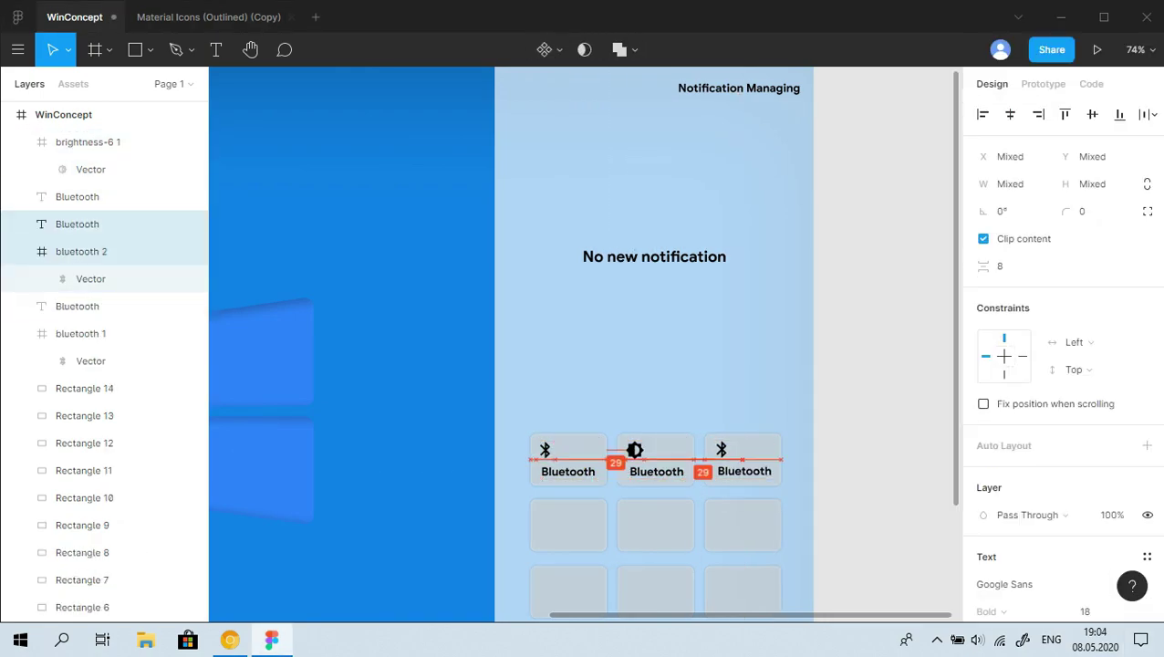
Import the access-point-network icon into the third tile and relabel it 'Hotspot'
key(ctrl+shift+k)
double_click(208, 182)
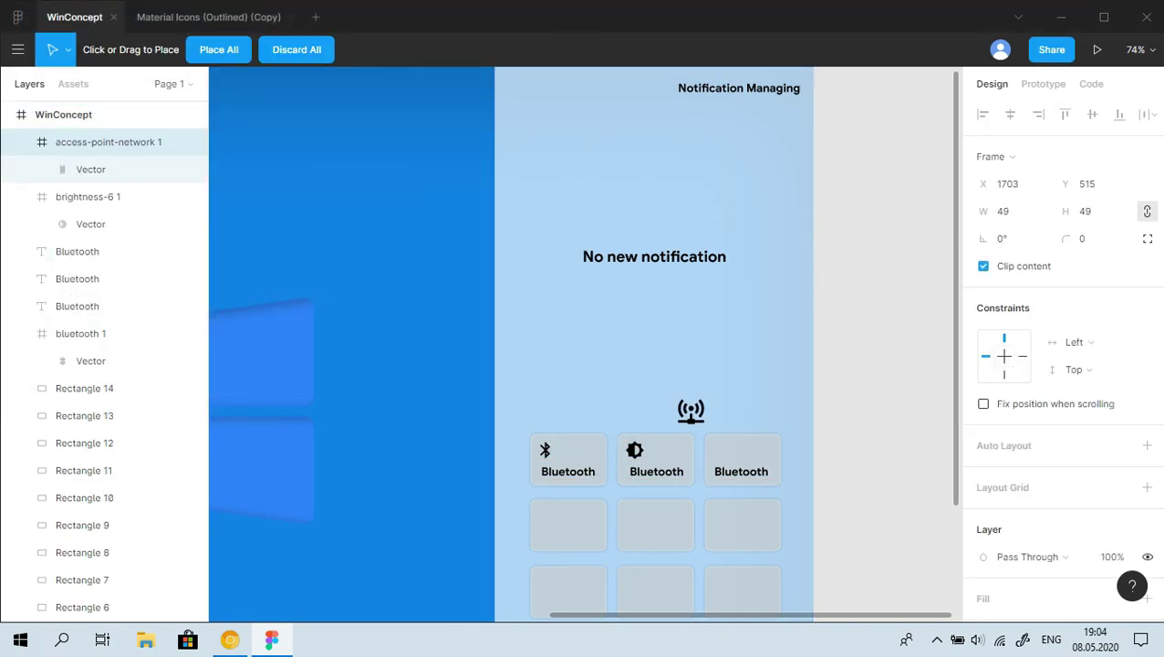
click(722, 451)
double_click(741, 471)
text(Hotspot)
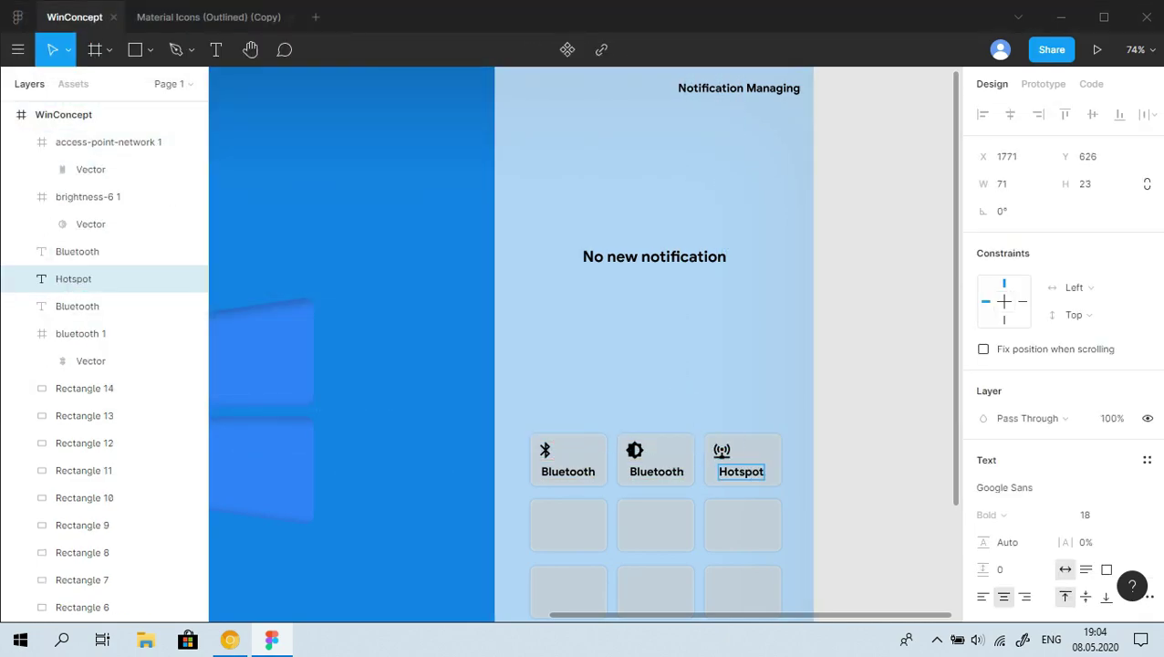
key(Escape)
Centre the network, brightness and Bluetooth icons above their labels
drag(721, 450, 743, 450)
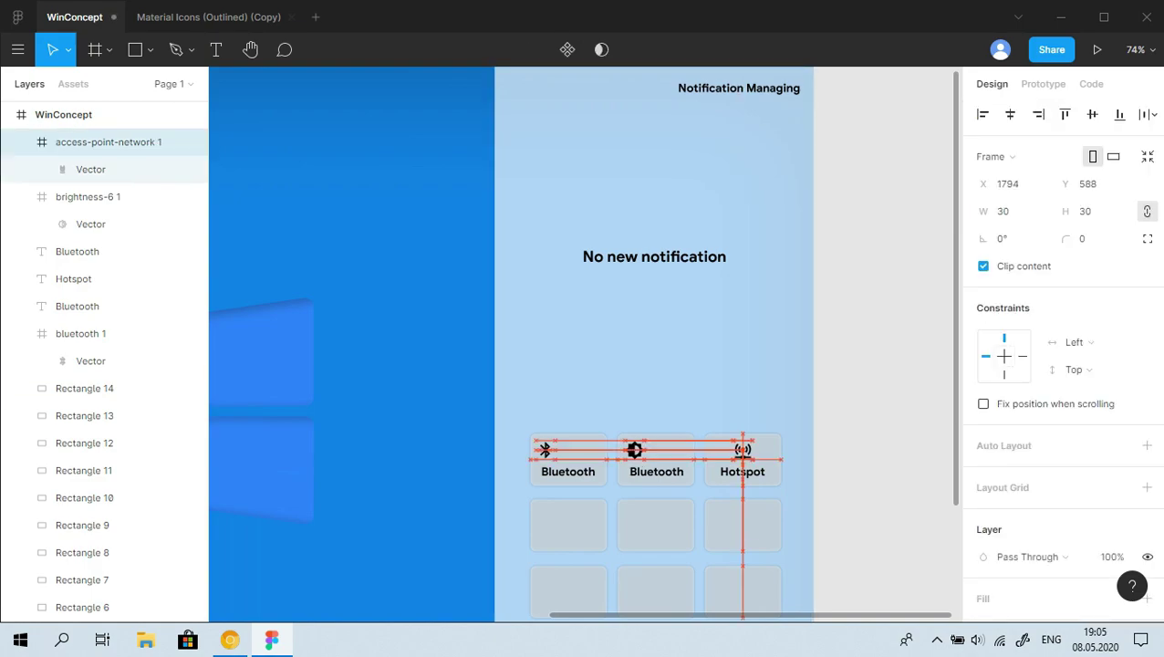
drag(634, 450, 654, 450)
click(544, 450)
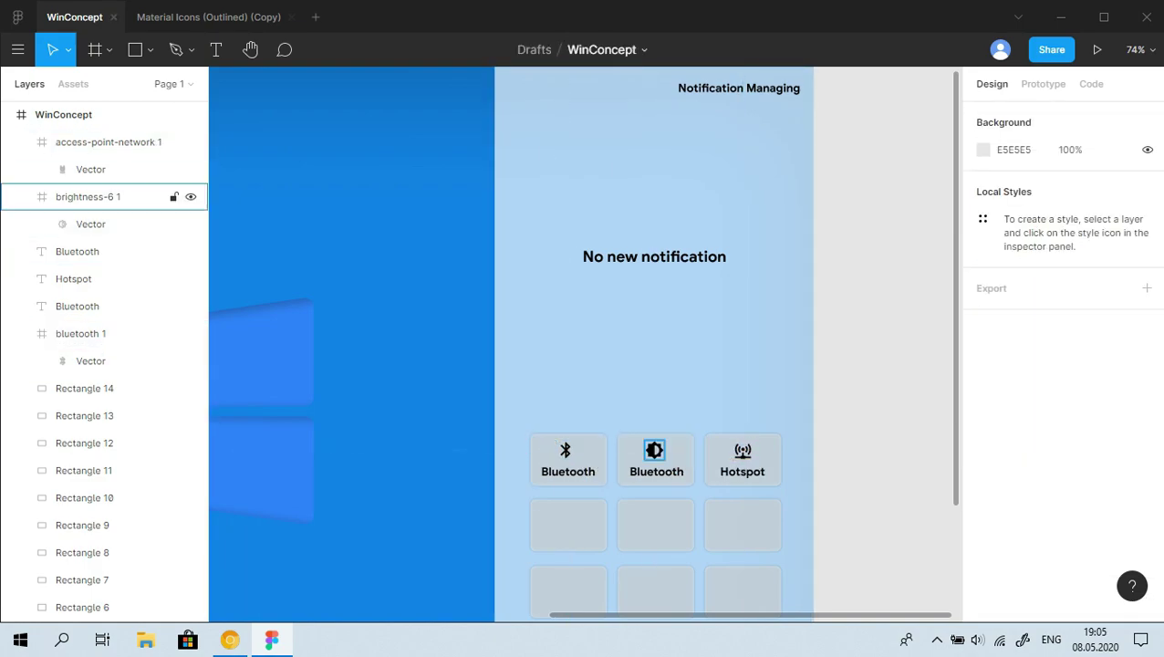
drag(558, 450, 568, 450)
Delete the two lower tile rows, keeping only the top row of three
scroll(655, 411, down, 2)
drag(794, 603, 525, 498)
key(Delete)
drag(520, 388, 794, 461)
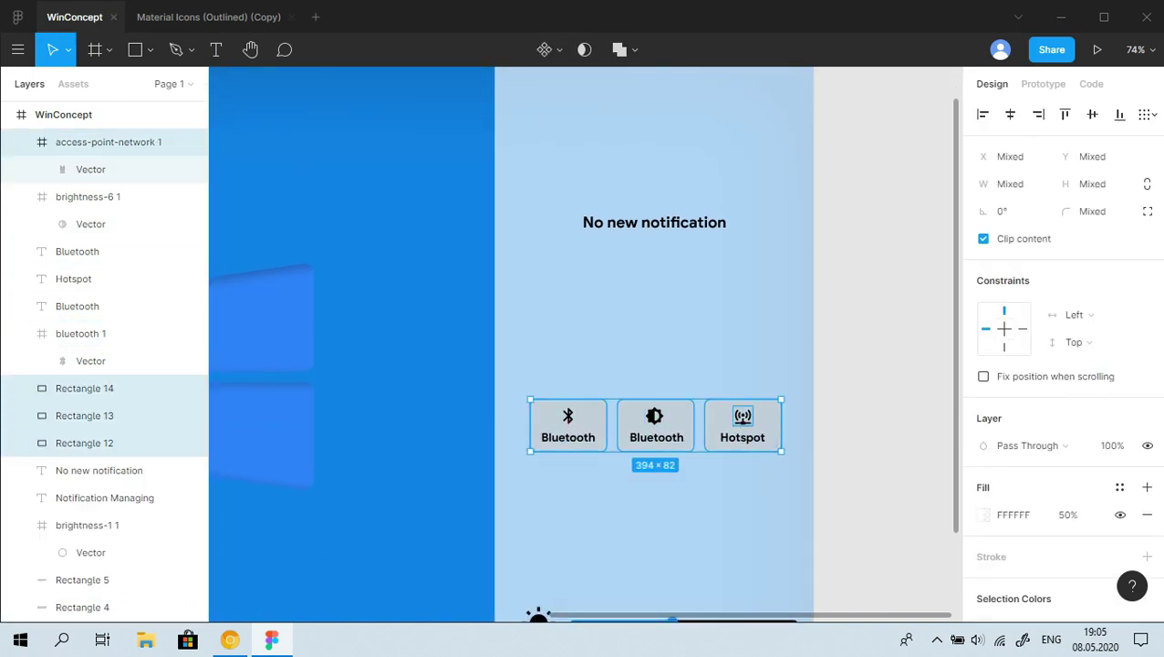
scroll(655, 411, down, 2)
key(Escape)
scroll(654, 410, down, 3)
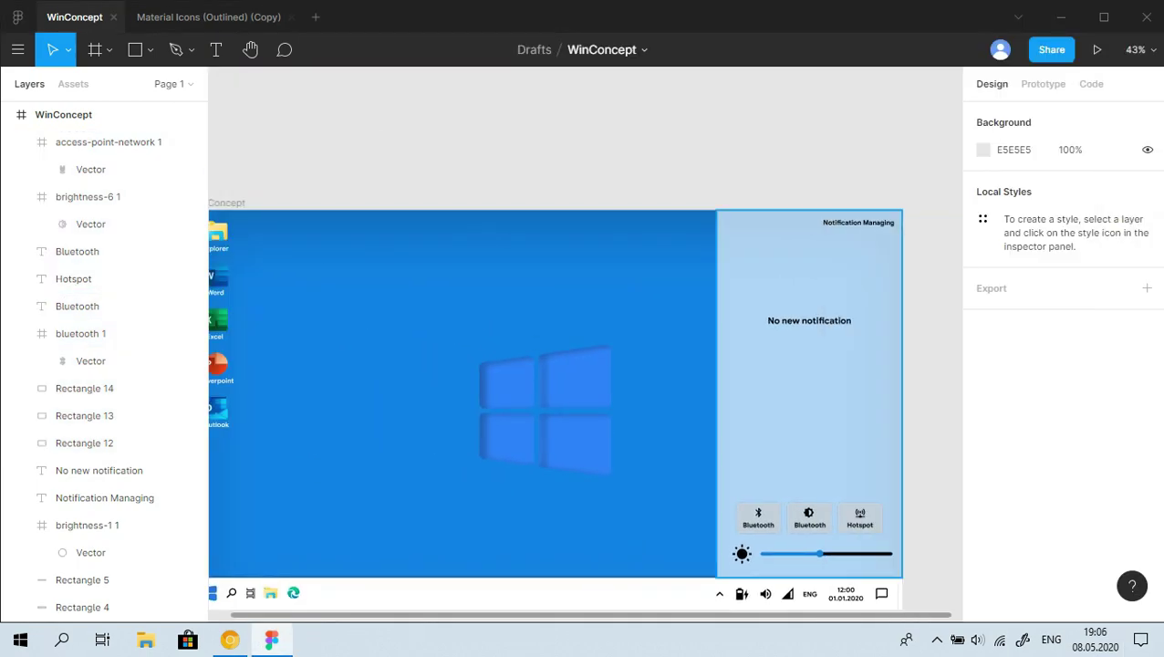
Check the notification panel's drop shadow, then select the sun icon and zoom to the slider track
click(810, 411)
click(983, 543)
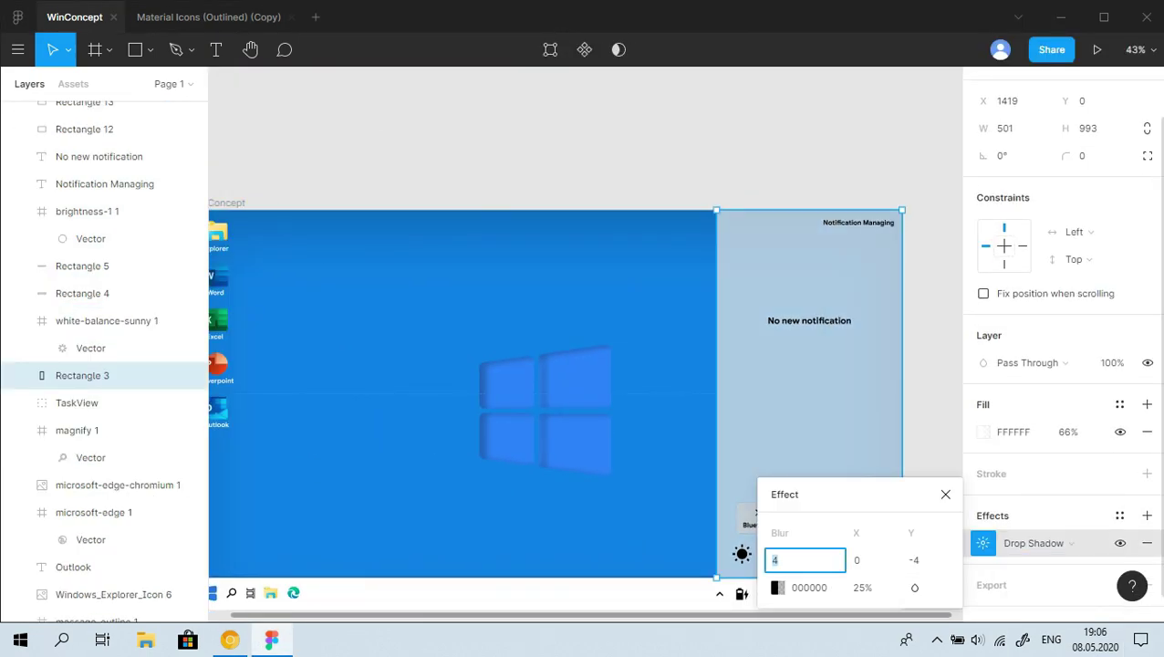
key(Escape)
key(Escape)
scroll(742, 554, up, 4)
ctrl+click(759, 513)
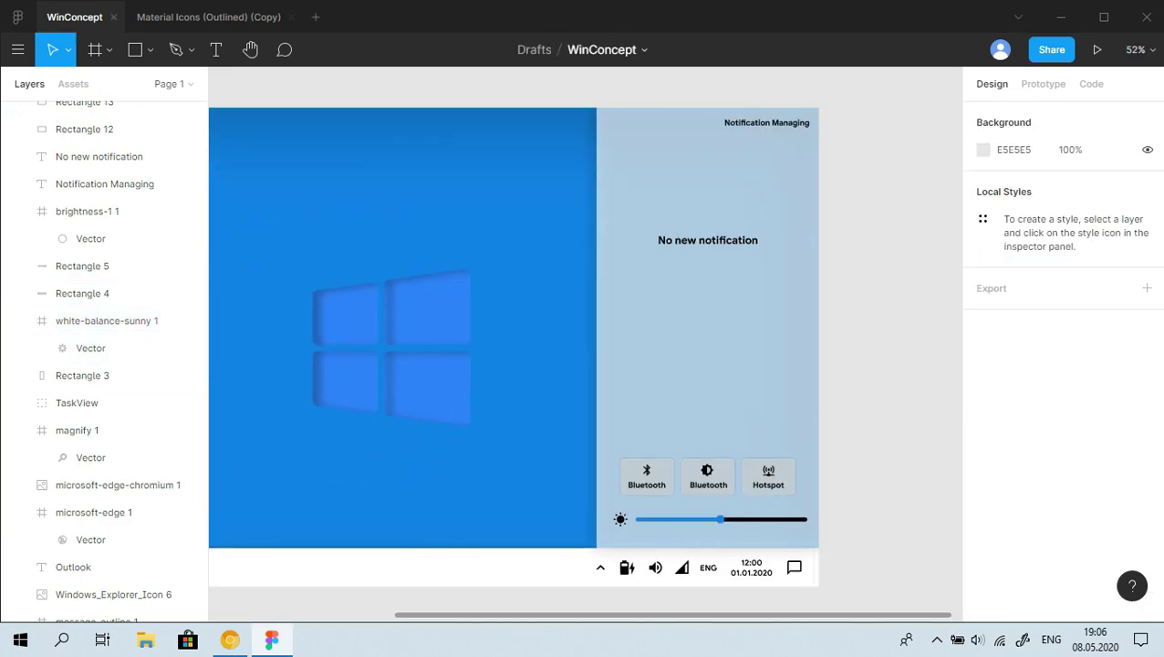
click(81, 293)
key(shift+2)
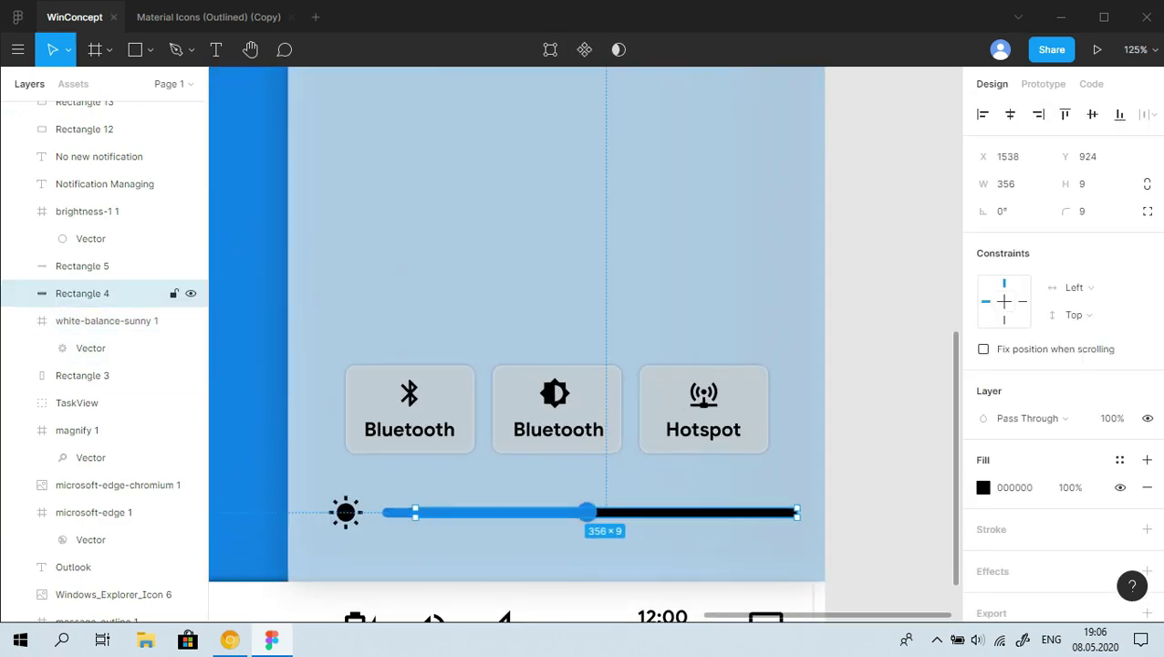